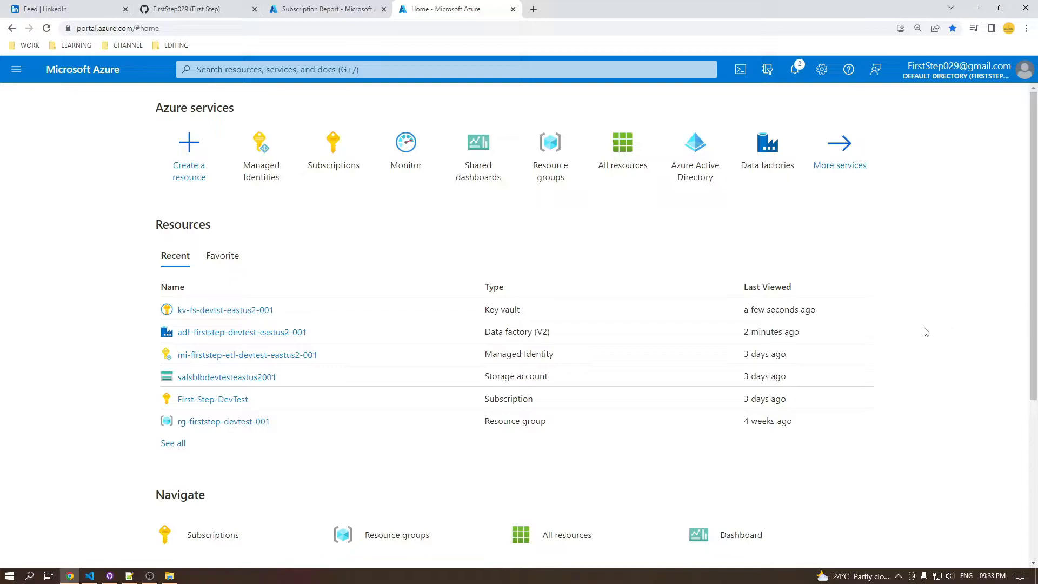
Open the managed identities settings of the data factory adf-firststep-devtest-eastus2-001
click(297, 333)
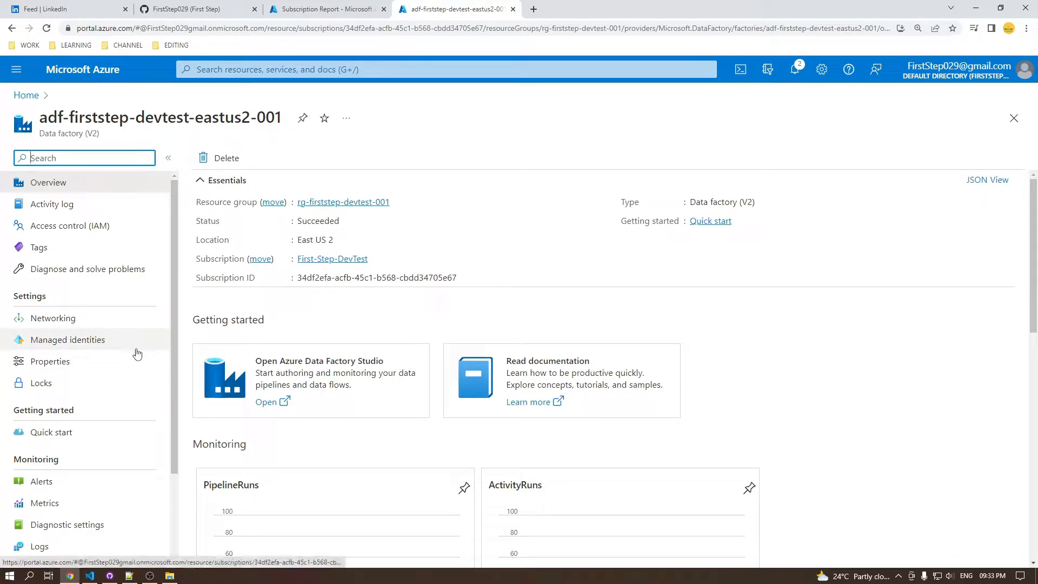
click(31, 98)
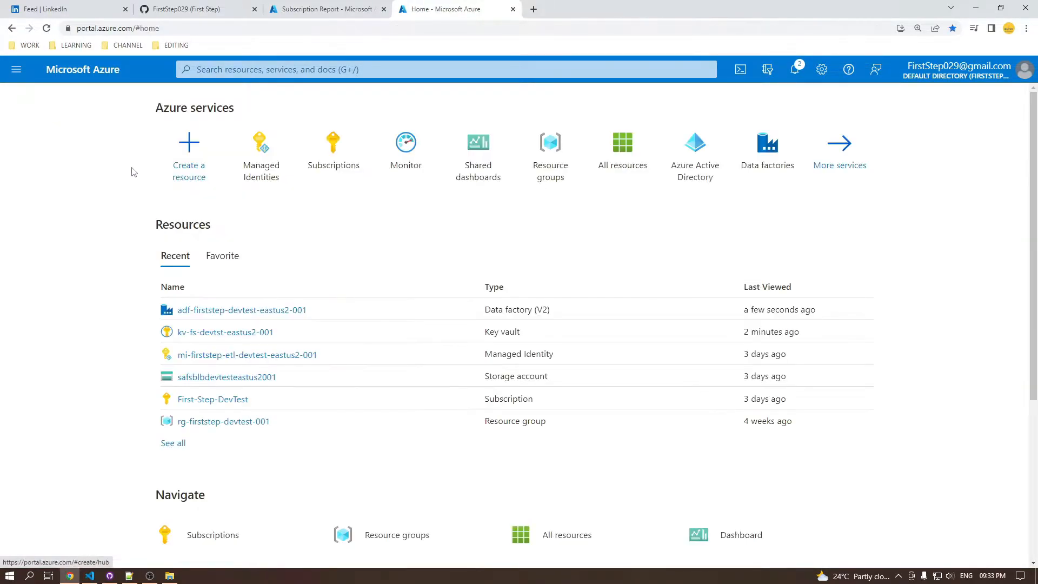
click(241, 310)
click(83, 340)
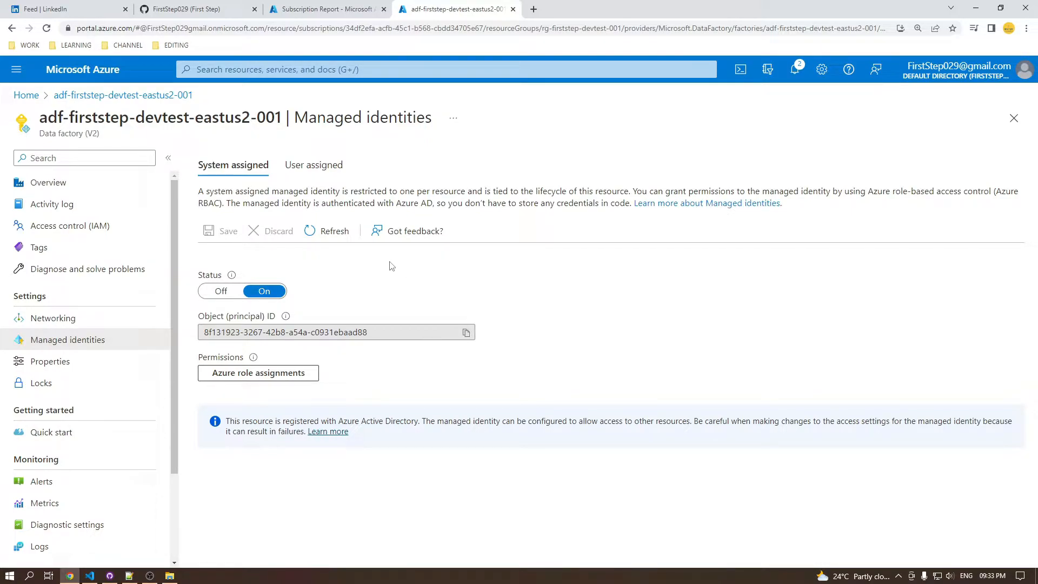
Add the user-assigned identity mi-firststep-etl-devtest-eastus2-001 from the First-Step-DevTest subscription to the data factory and refresh the list
click(301, 171)
click(221, 243)
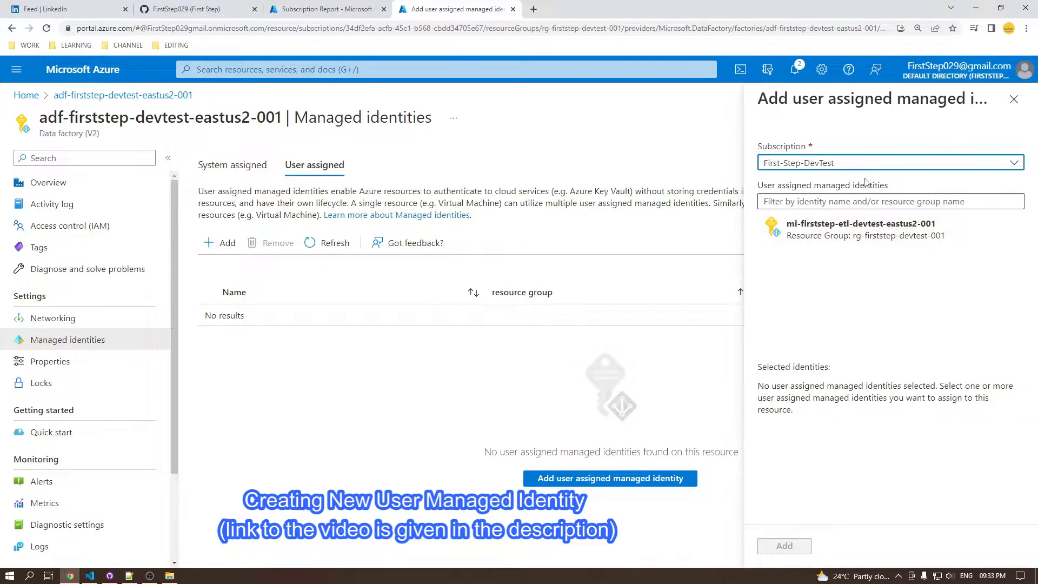
click(1012, 163)
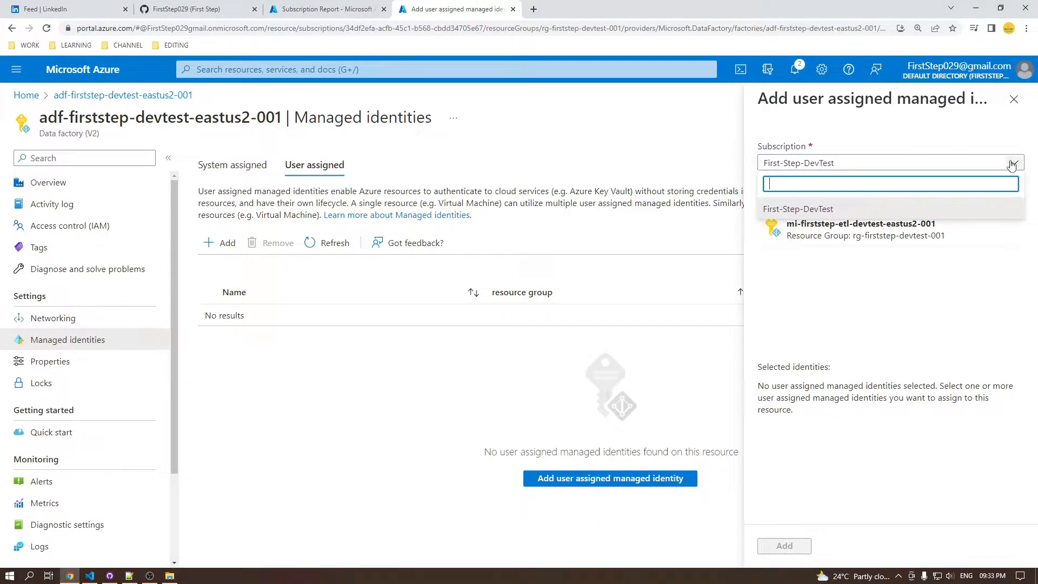
click(1007, 206)
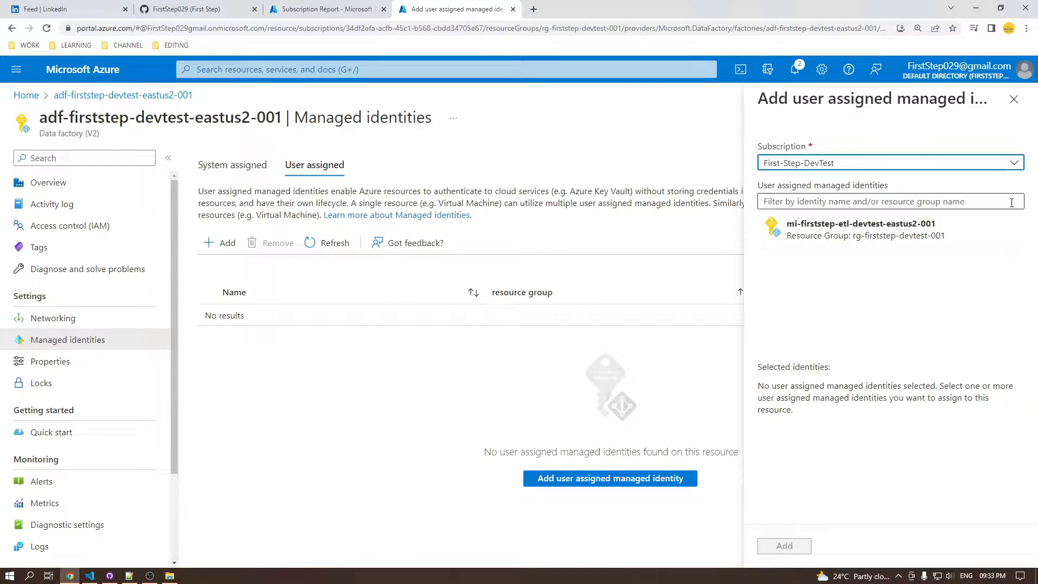
click(955, 234)
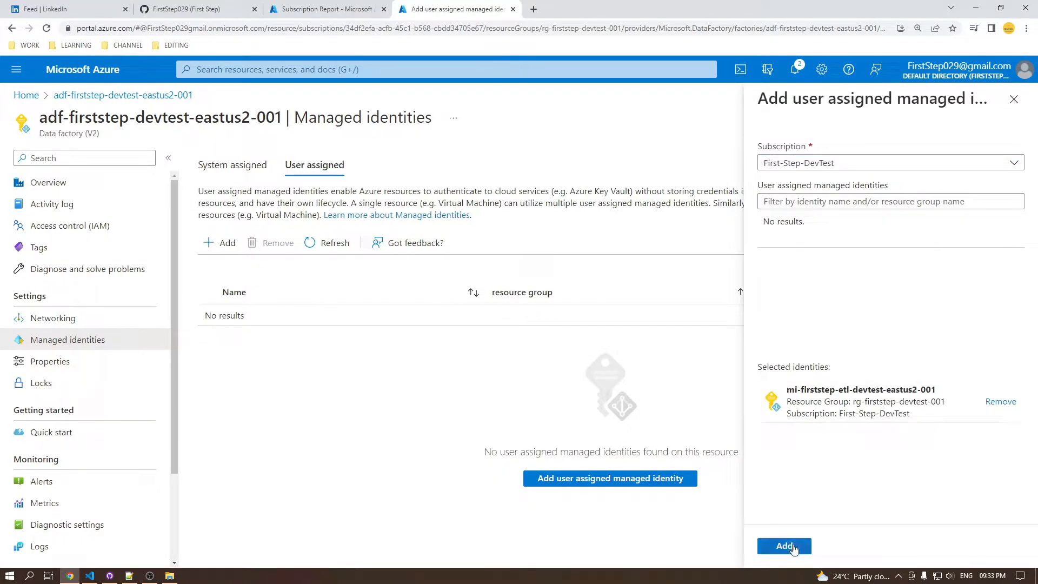
click(793, 547)
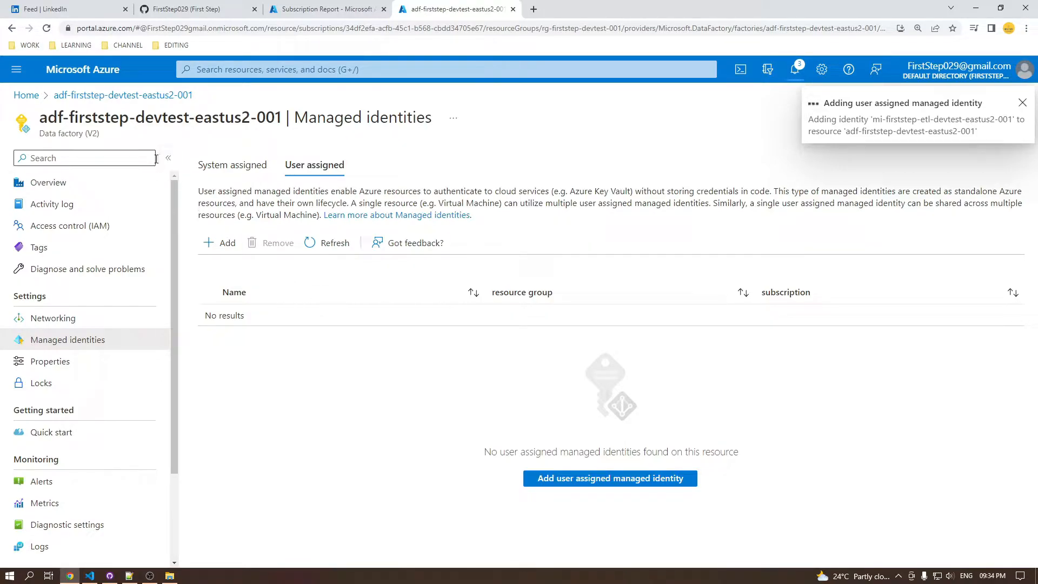
click(319, 244)
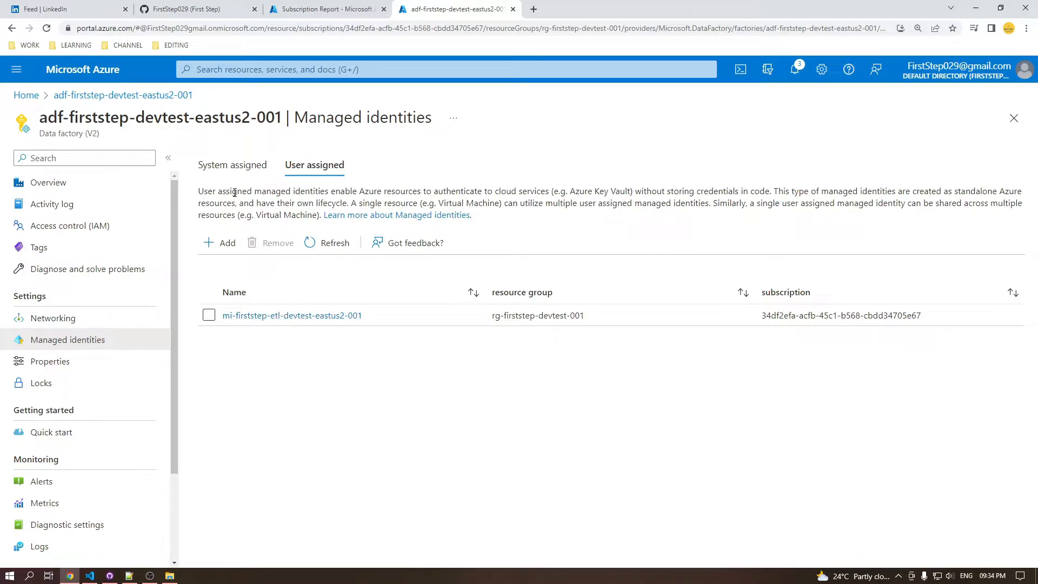
Launch Azure Data Factory Studio from the factory's overview and open its linked services management page
click(91, 189)
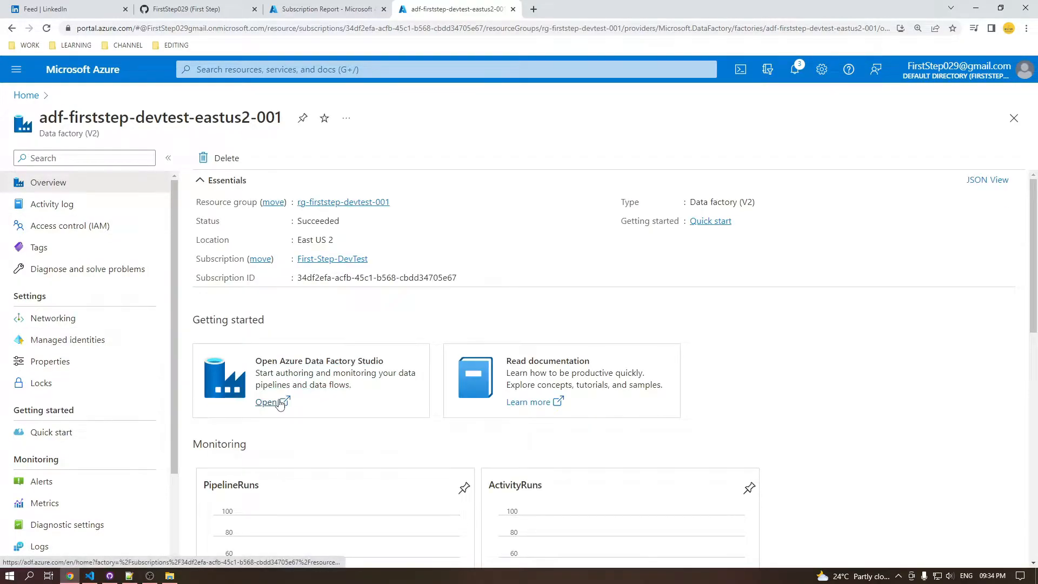
click(276, 401)
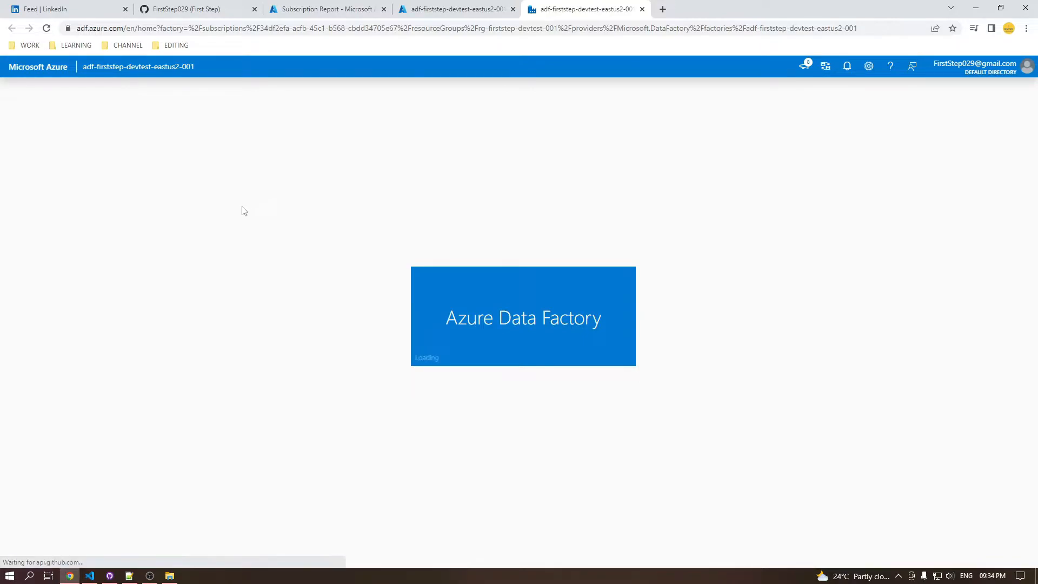
click(13, 185)
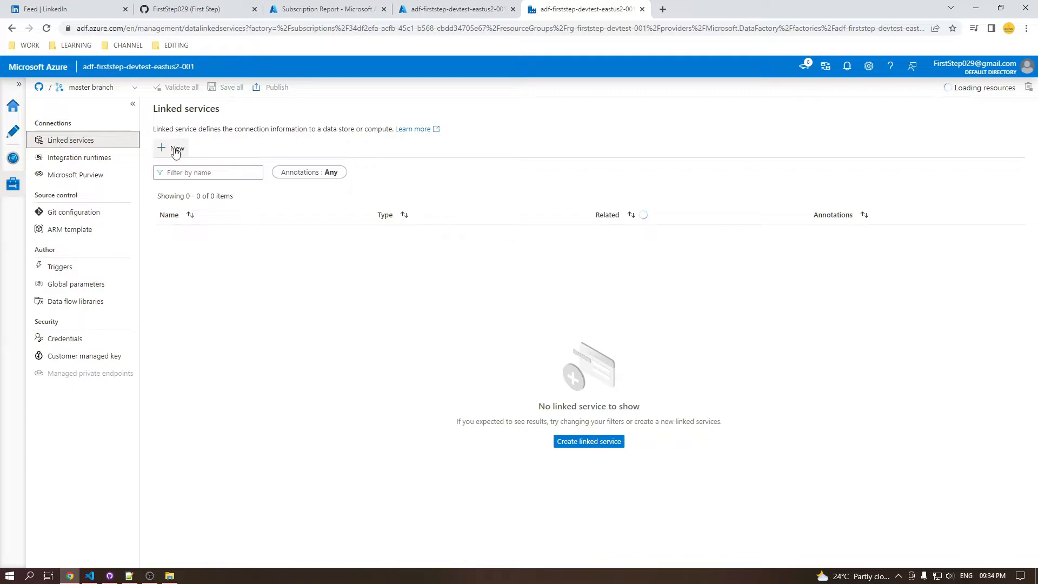
Start a new linked service, search the data stores for "Key" and choose Azure Key Vault as its type
click(176, 150)
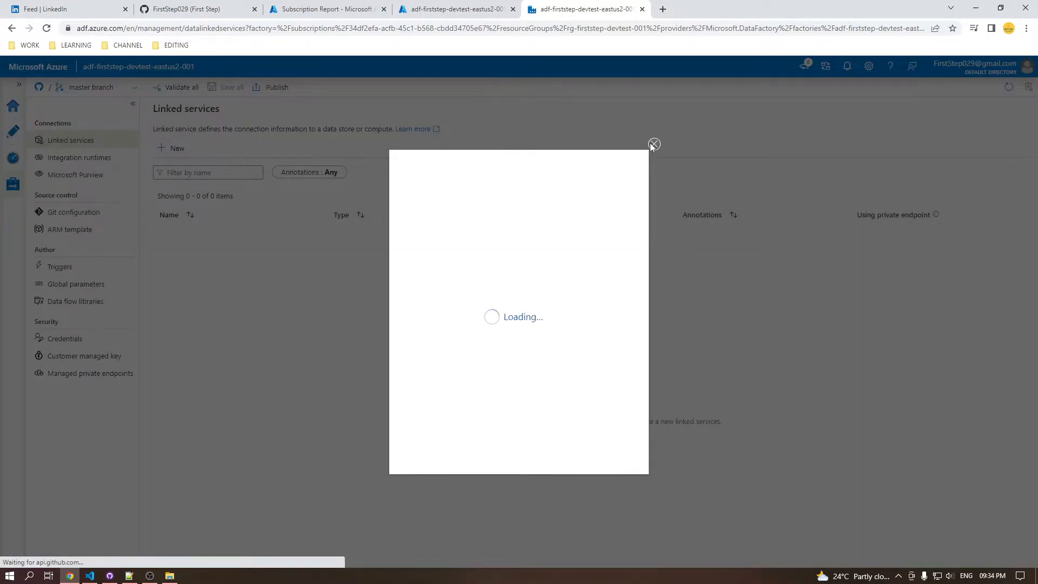
click(654, 144)
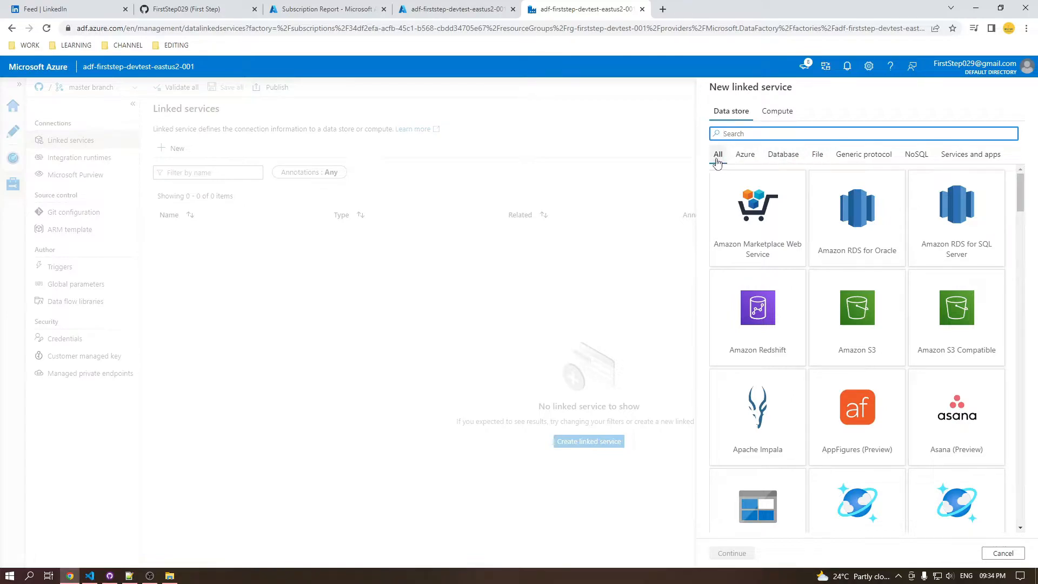
click(747, 157)
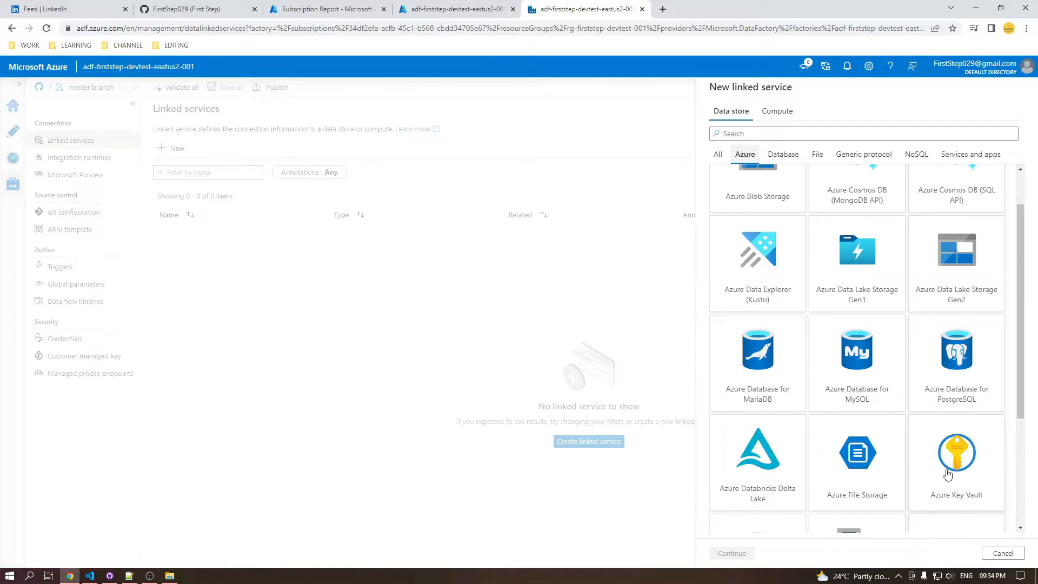
click(722, 154)
click(741, 135)
text(Key)
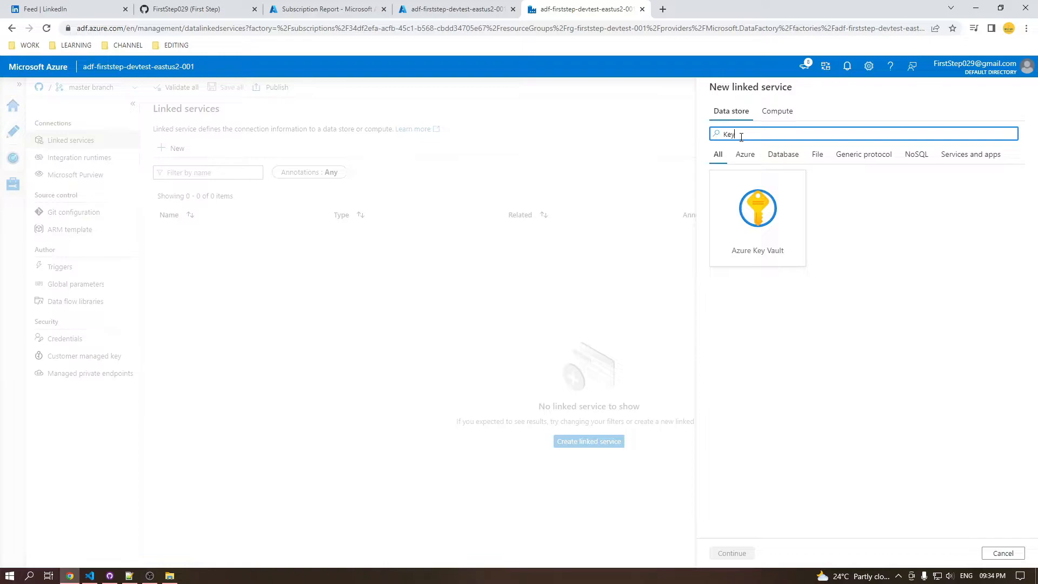
click(752, 206)
click(728, 551)
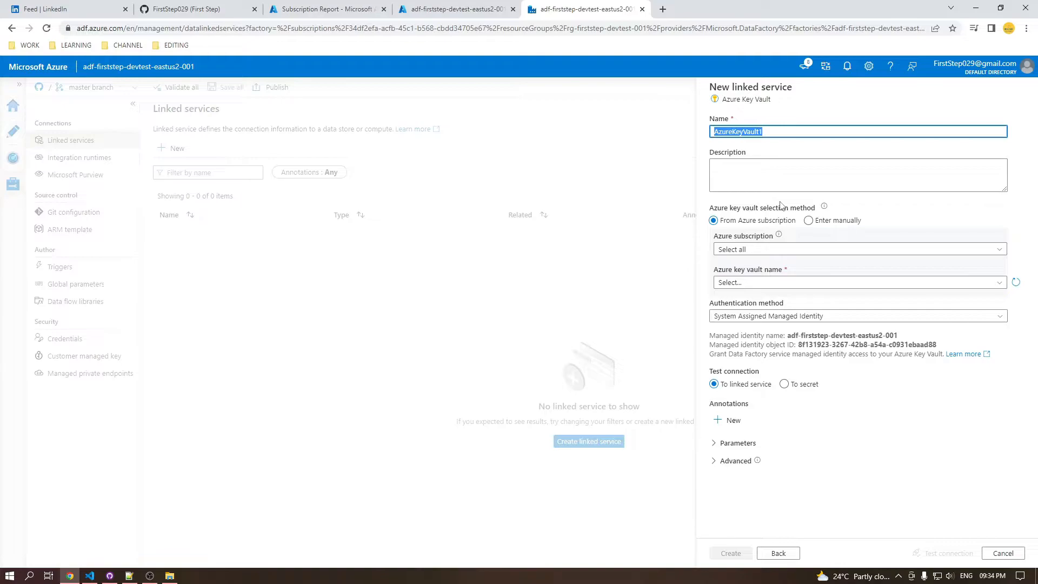
Replace the linked service's default name with the prefix "ls_akv_"
text(ls)
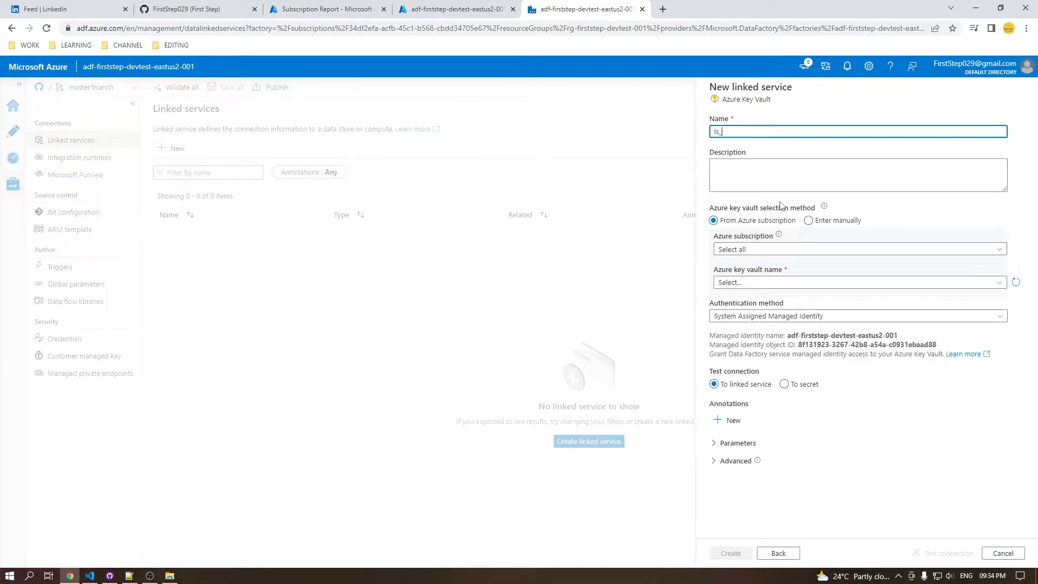
text(-)
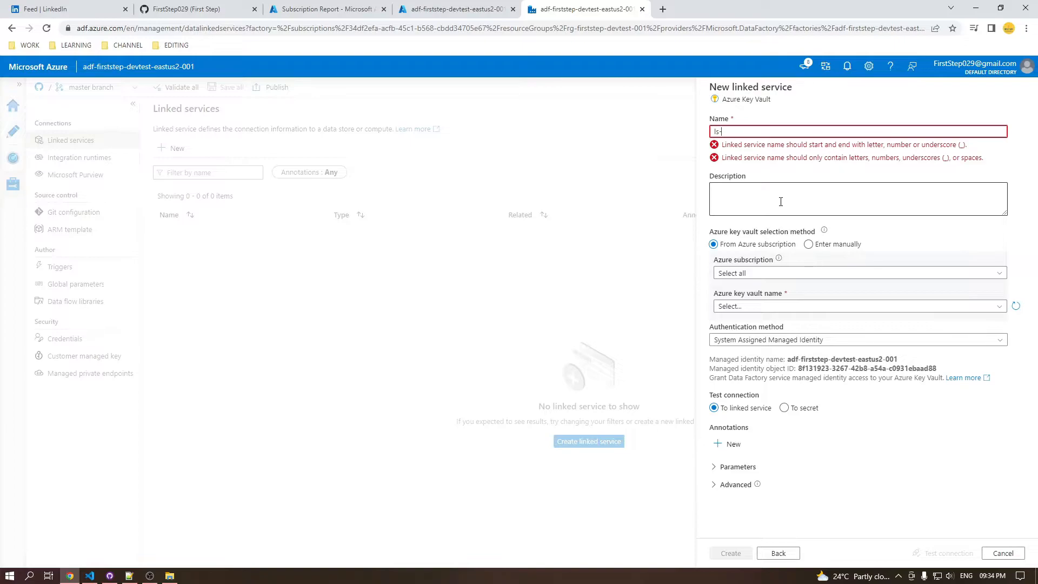
key(BackSpace)
text(_)
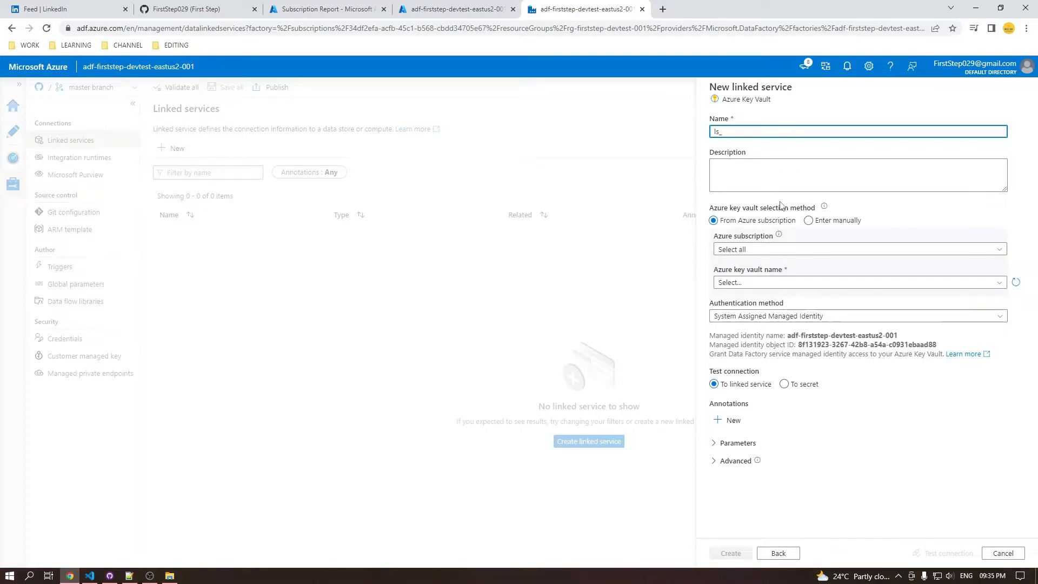
text(akv_)
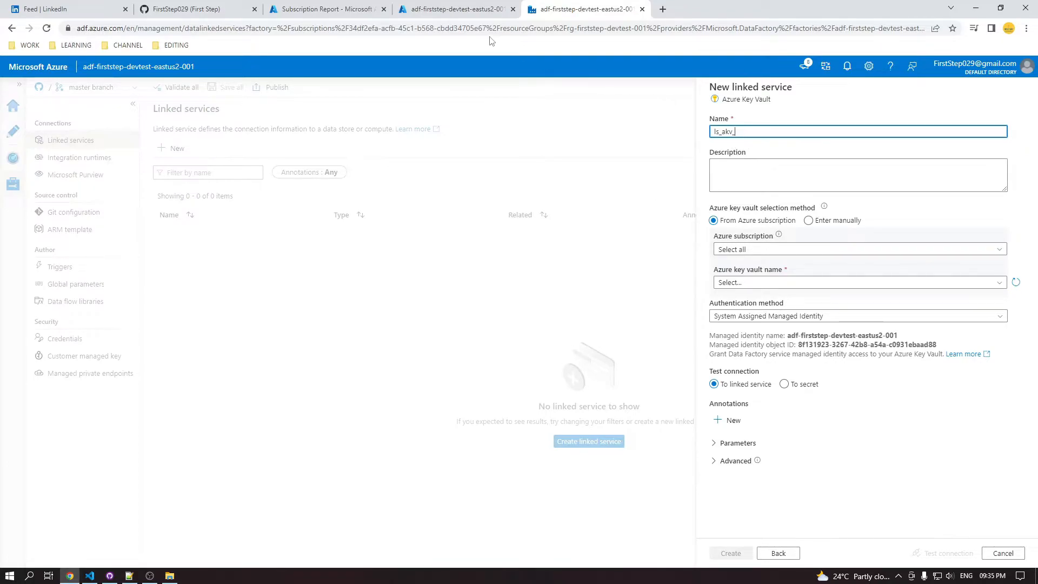
Copy the key vault name kv-fs-devtst-eastus2-001 from the Azure portal and append it to the linked service name
click(325, 9)
click(408, 5)
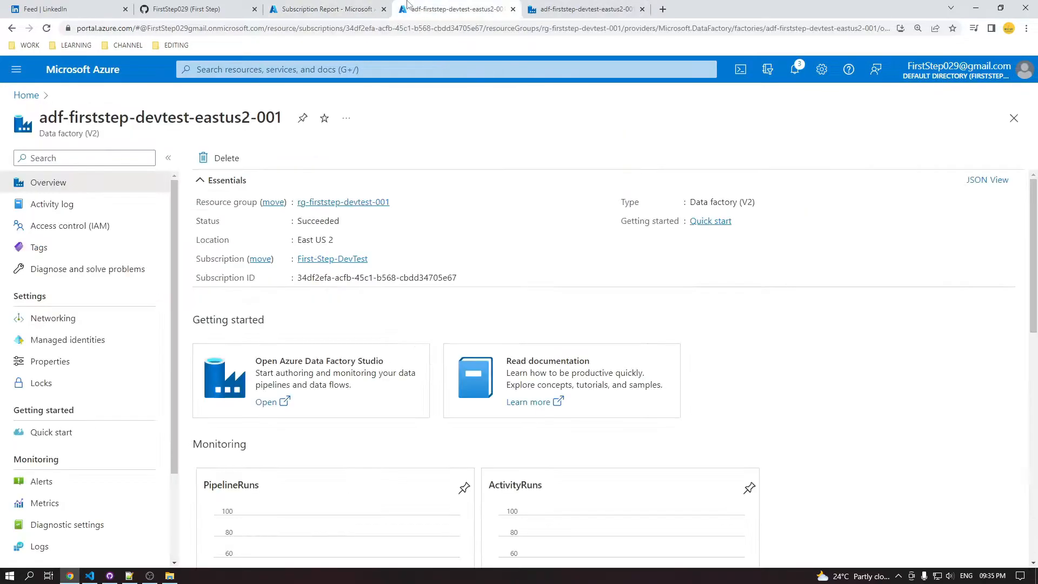
click(23, 97)
click(186, 332)
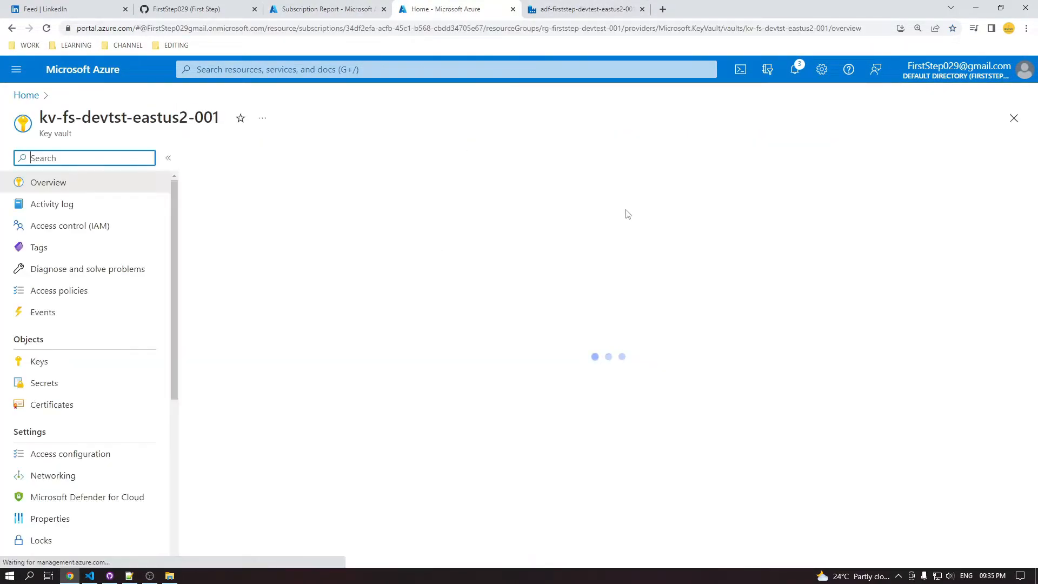
triple_click(218, 116)
key(ctrl+c)
click(584, 8)
key(ctrl+v)
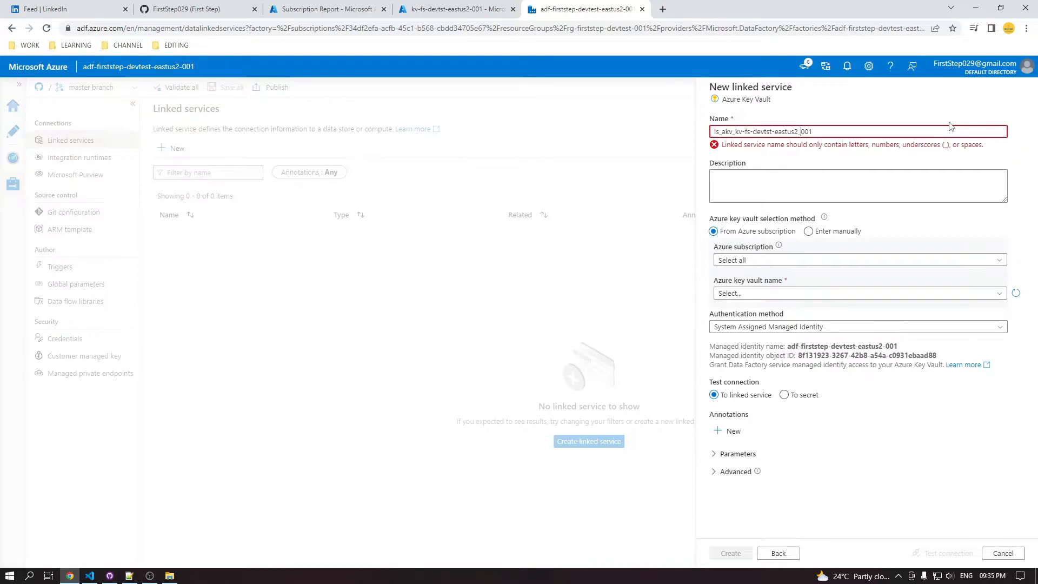
Replace the hyphens in the linked service name with underscores, giving ls_akv_kv_fs_devtst_eastus2_001
key(BackSpace)
text(_)
key(BackSpace)
text(_)
key(Left)
key(Left)
key(Left)
key(BackSpace)
text(_)
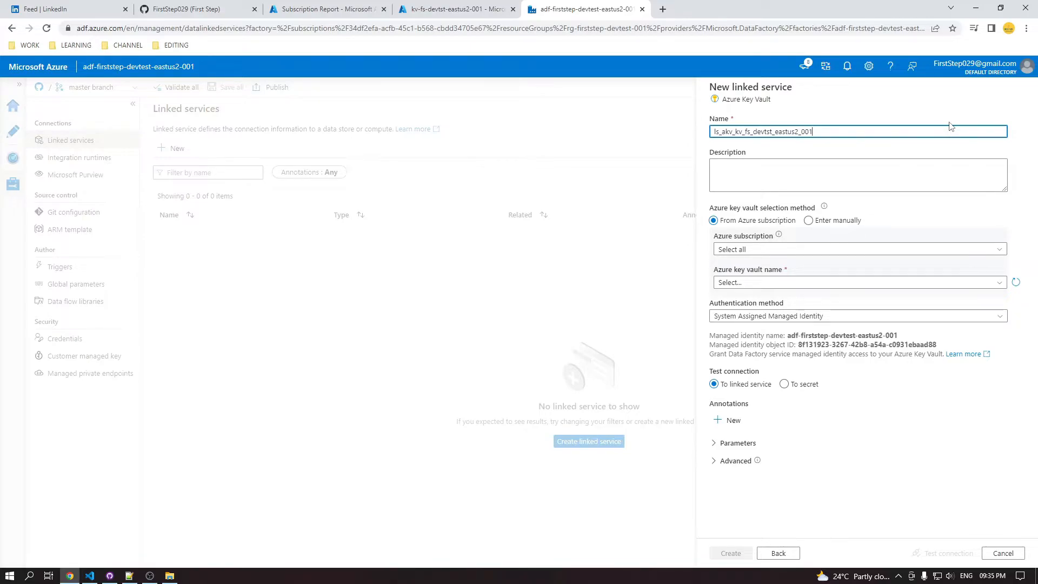
Replace "kv" after the ls_akv_ prefix with "msi" so the name reads ls_akv_msi_fs_devtst_eastus2_001
key(Right)
key(Right)
key(BackSpace)
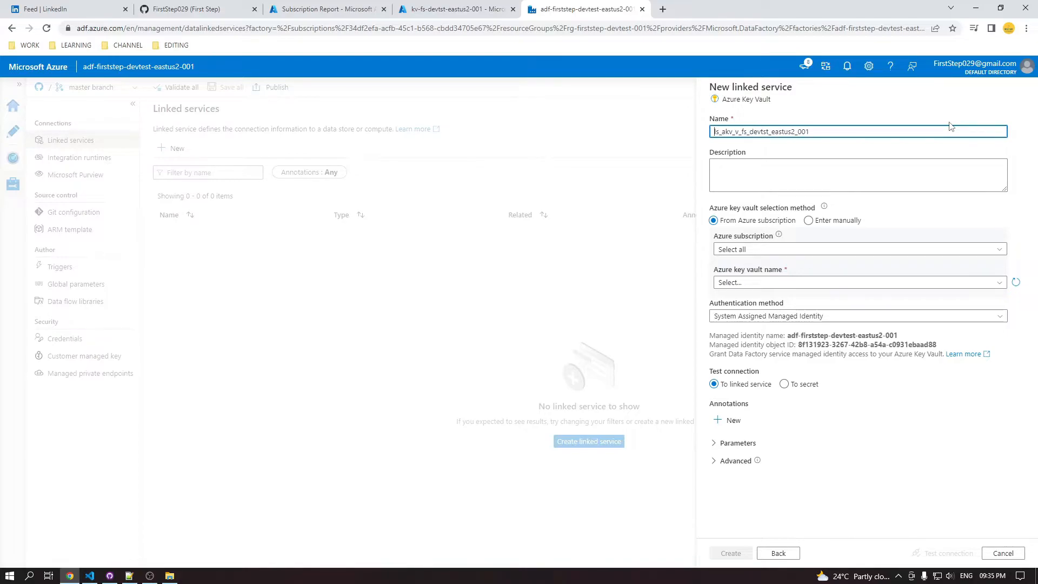
key(Right)
key(Right)
key(Right)
key(Right)
key(Right)
key(Right)
key(Delete)
text(msi_)
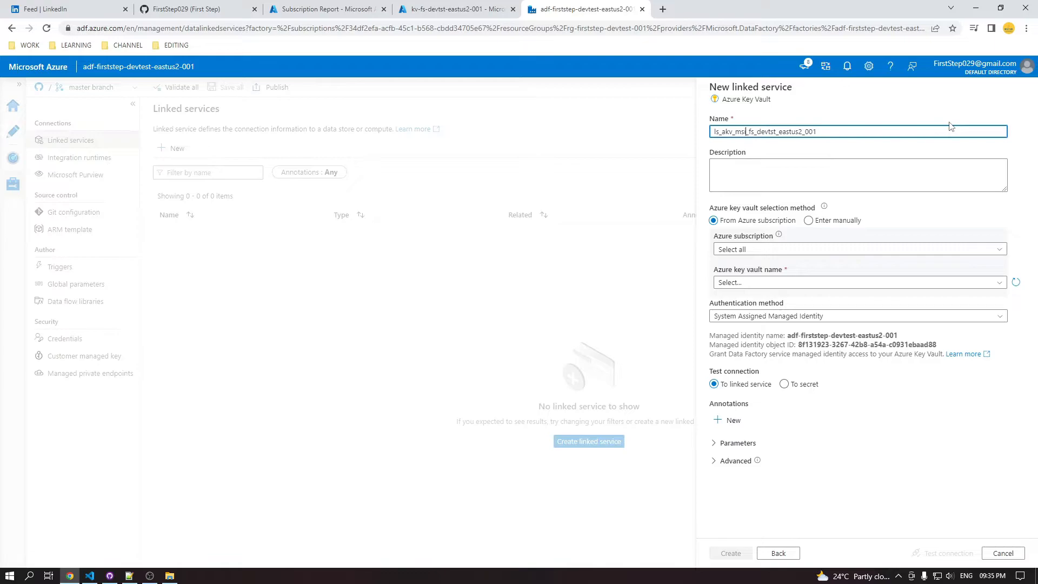
Describe the linked service as being used to connect with Azure Key vault using System Managed Identity
key(Tab)
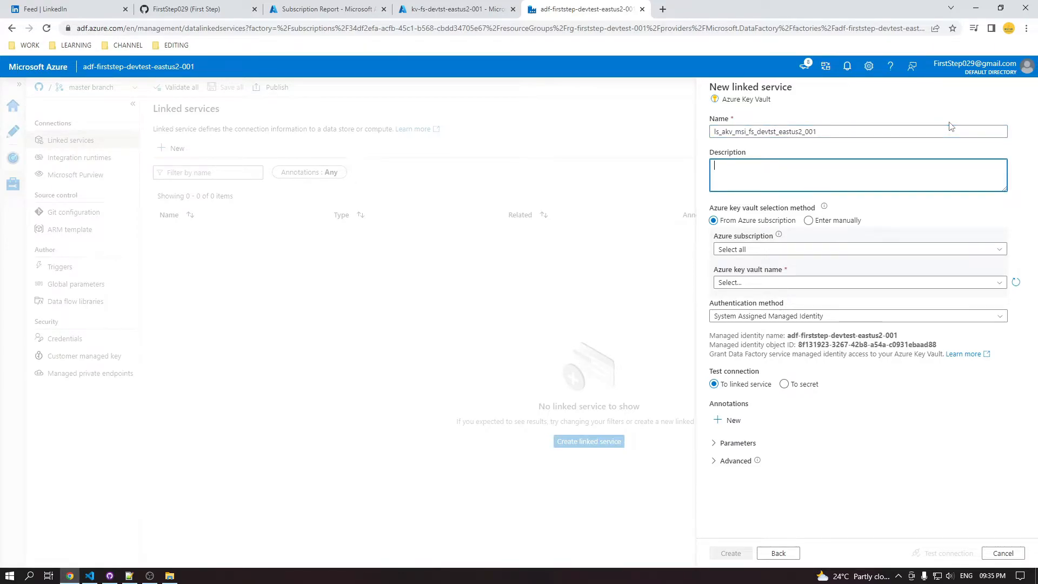
text(This Linked seervice is used to conev)
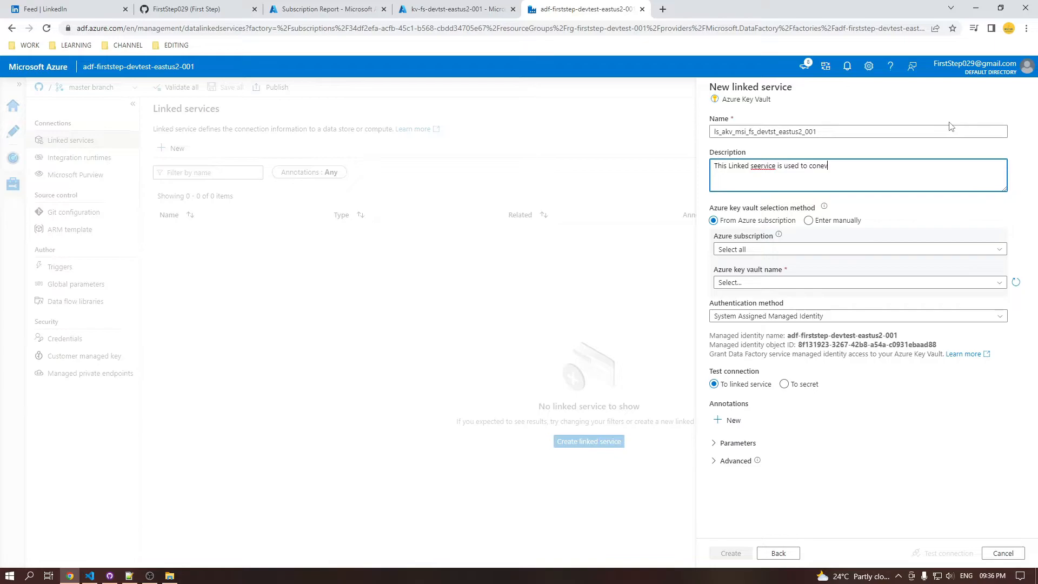
text(ct with Azuire Key va)
key(BackSpace)
key(BackSpace)
key(BackSpace)
text(g System Managed Idenity.)
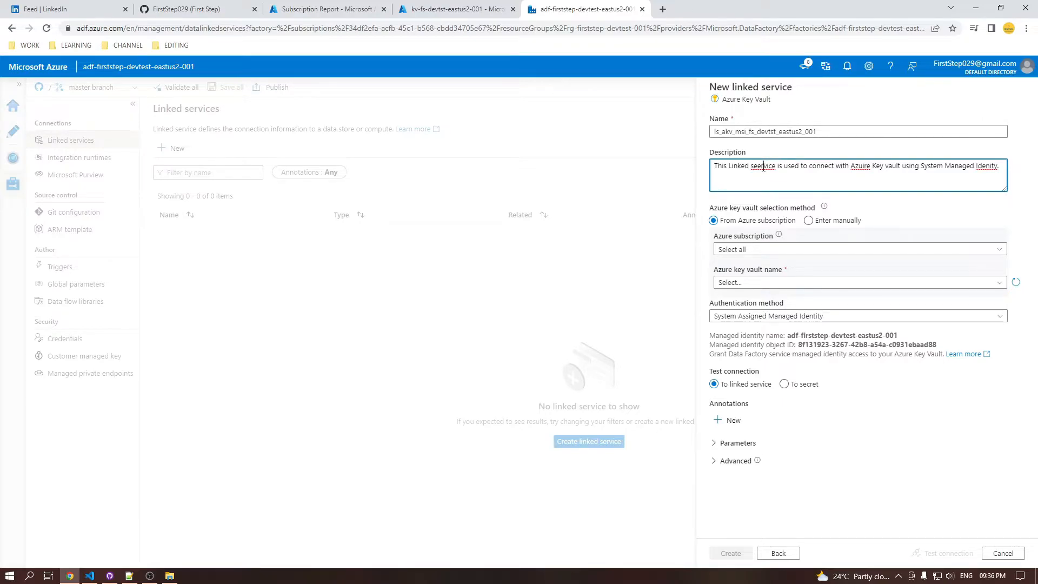
Correct the misspelled words in the description to "service", "AZURE" and "Identity"
right_click(763, 167)
click(780, 178)
click(868, 173)
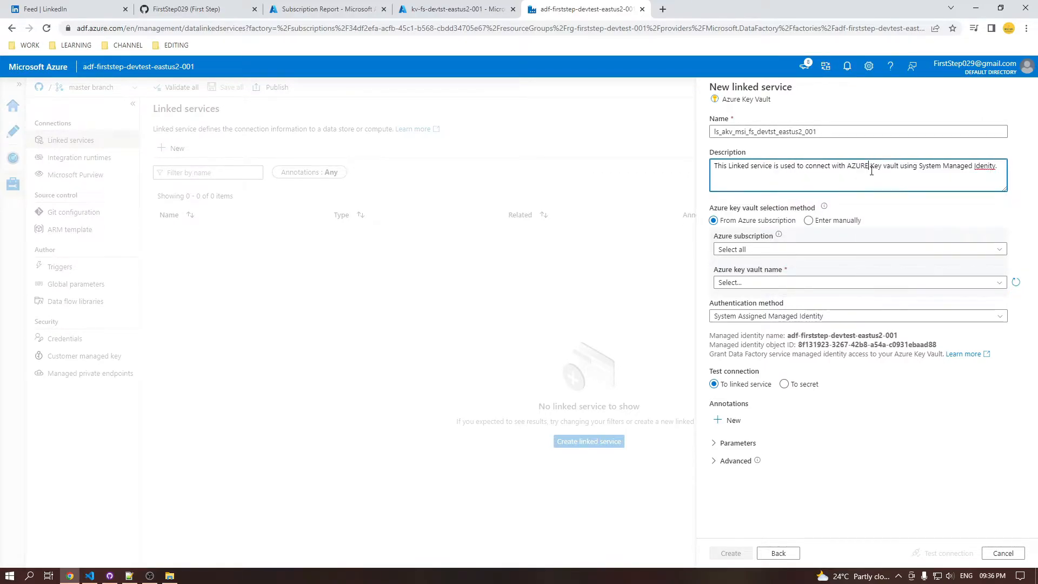
right_click(981, 166)
click(927, 173)
Select the First-Step-DevTest subscription and the key vault kv-fs-devtst-eastus2-001 for the linked service
click(908, 251)
click(847, 281)
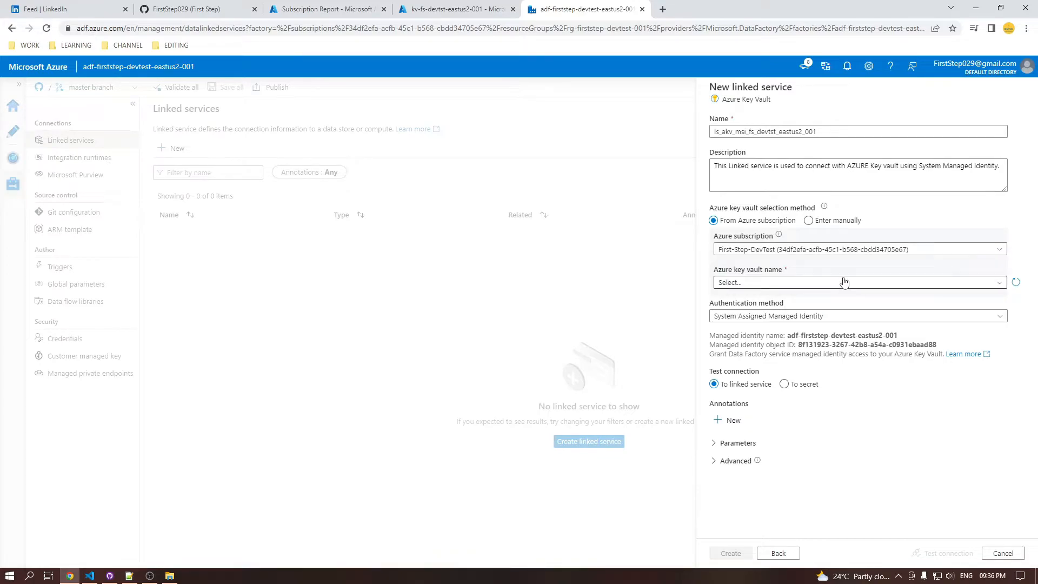
click(809, 283)
click(793, 331)
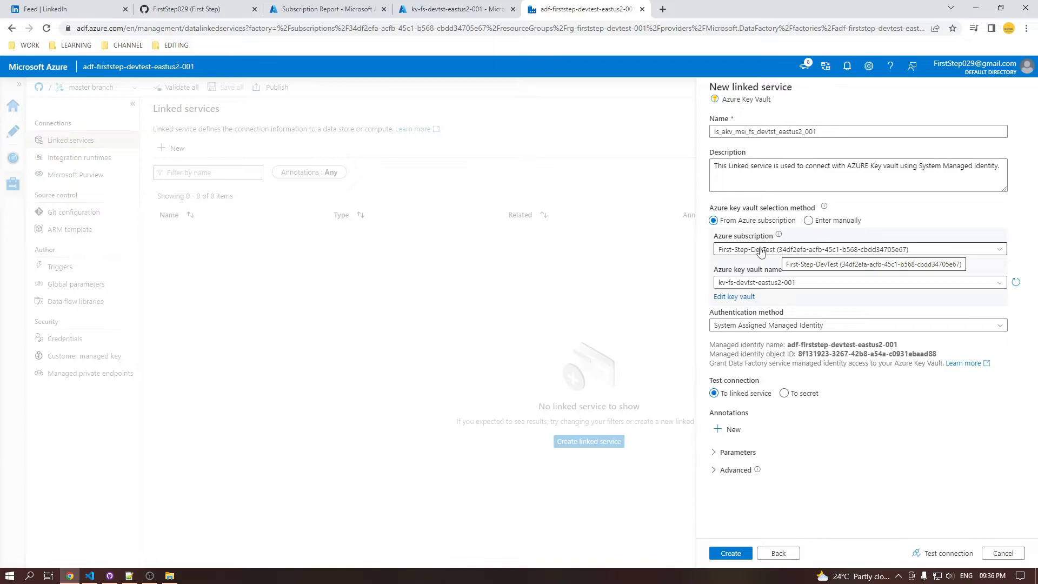
Switch the key vault selection to manual entry and use the vault URI copied from kv-fs-devtst-eastus2-001 as the base URL
click(808, 220)
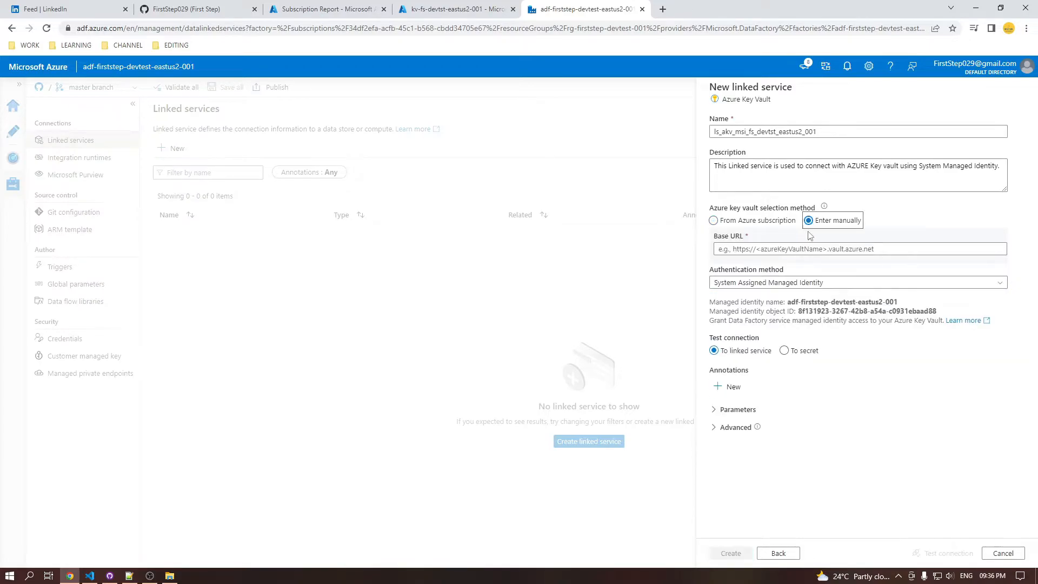
click(416, 7)
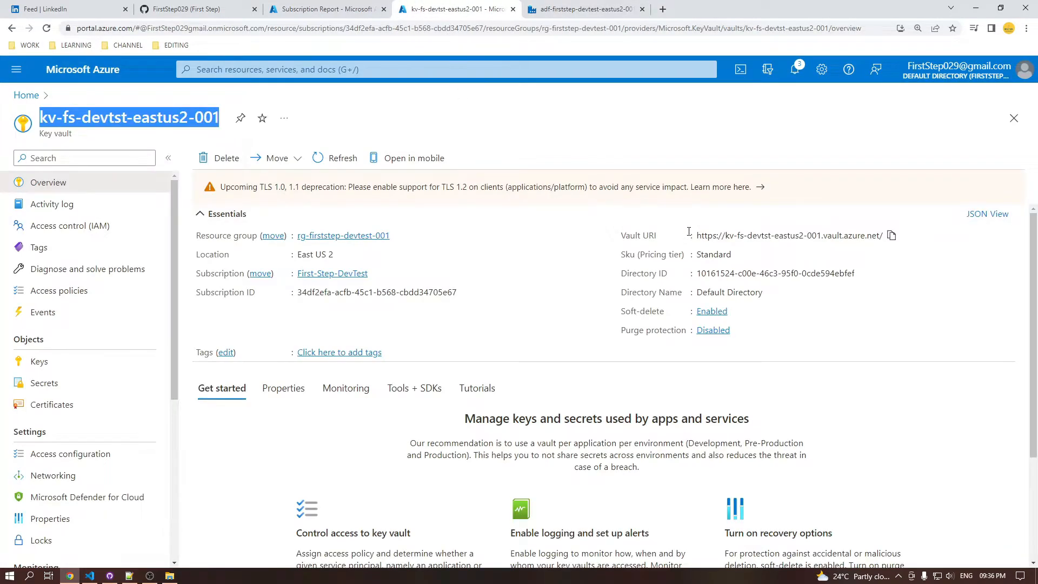
click(891, 236)
click(584, 9)
click(794, 247)
key(ctrl+v)
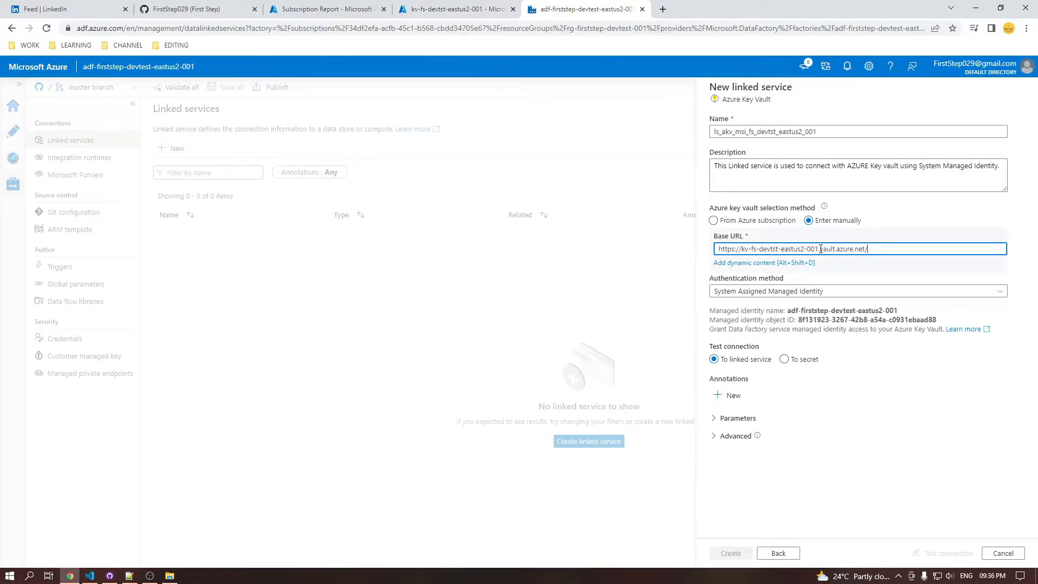
Choose System Assigned Managed Identity as the authentication method and test the connection to the linked service
click(780, 292)
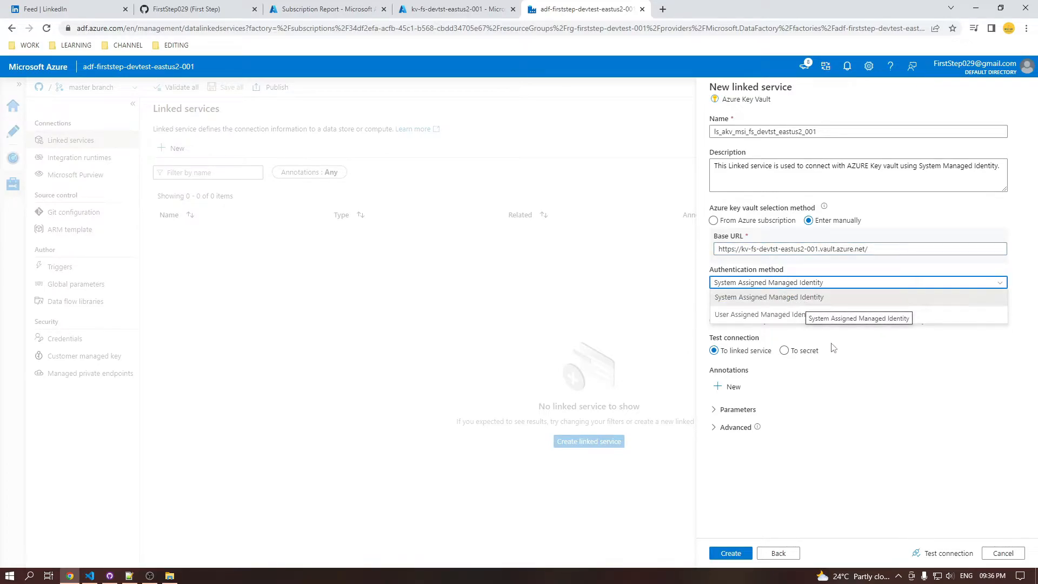
click(796, 304)
click(936, 555)
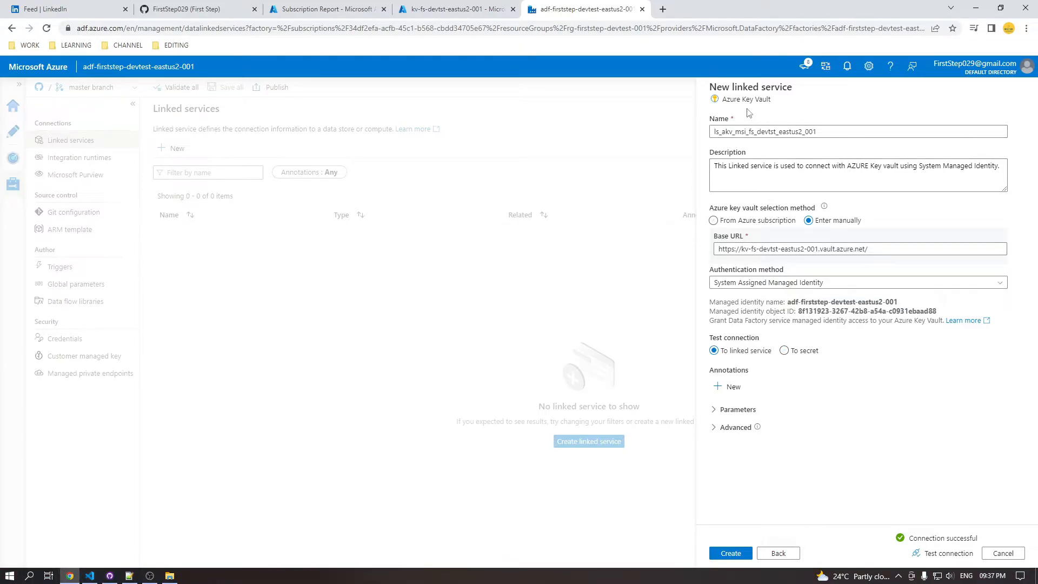
click(784, 352)
click(756, 352)
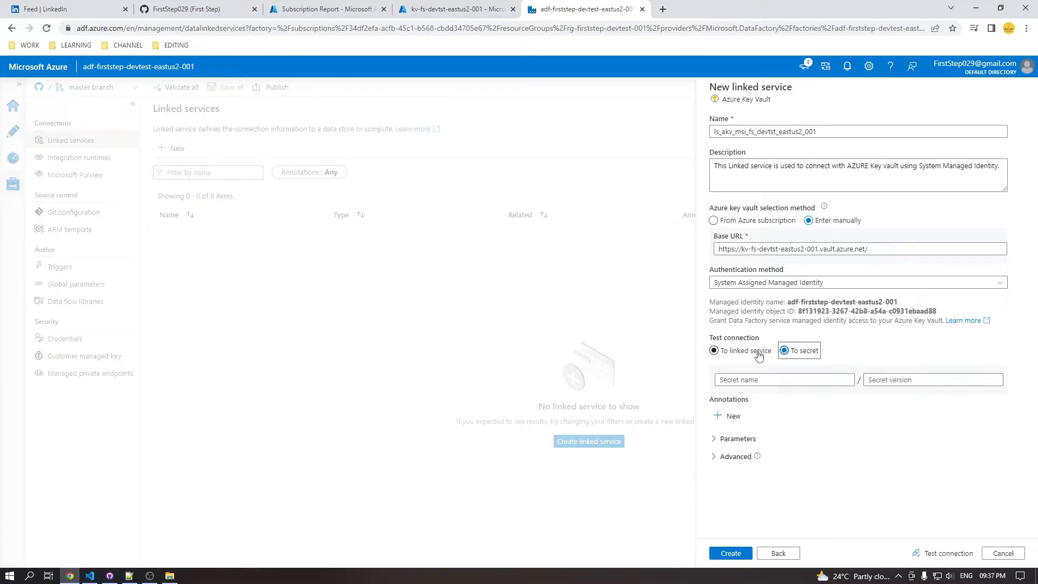
click(784, 351)
click(759, 352)
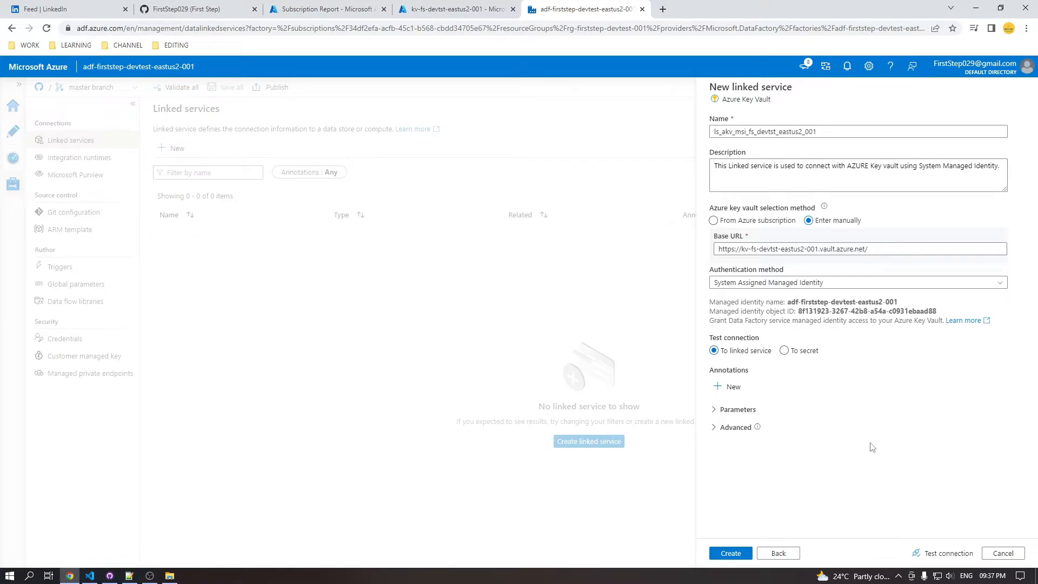
Test the connection to the linked service once more and create the linked service
click(923, 550)
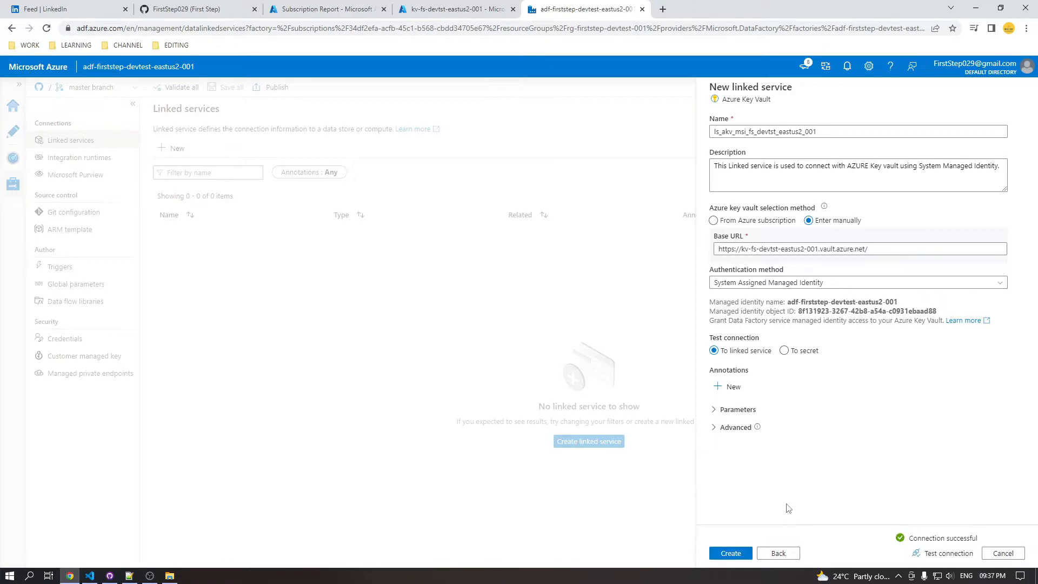
click(731, 553)
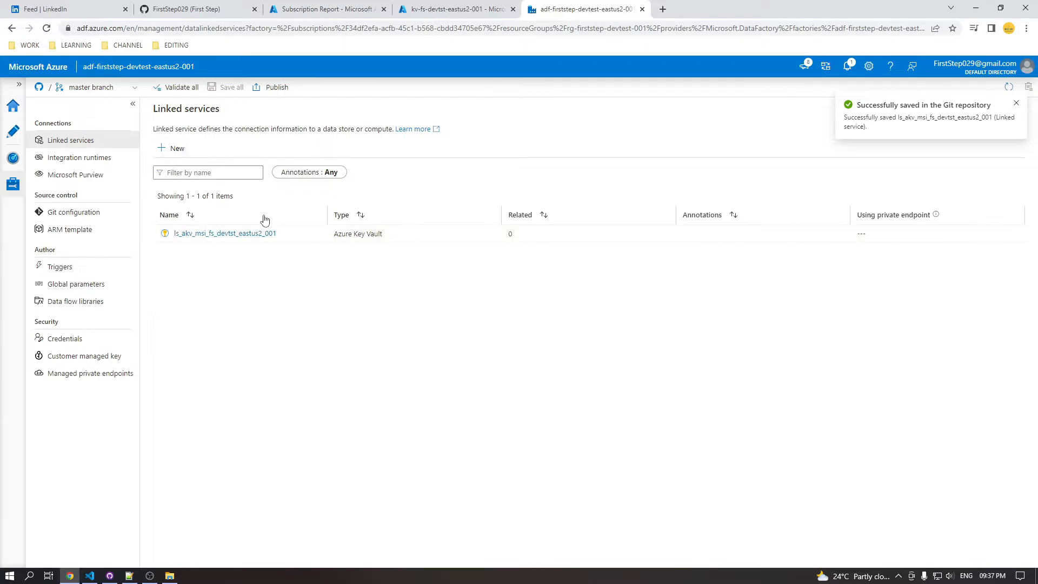
View the JSON definition of the ls_akv_msi_fs_devtst_eastus2_001 linked service and close it without changes
click(301, 233)
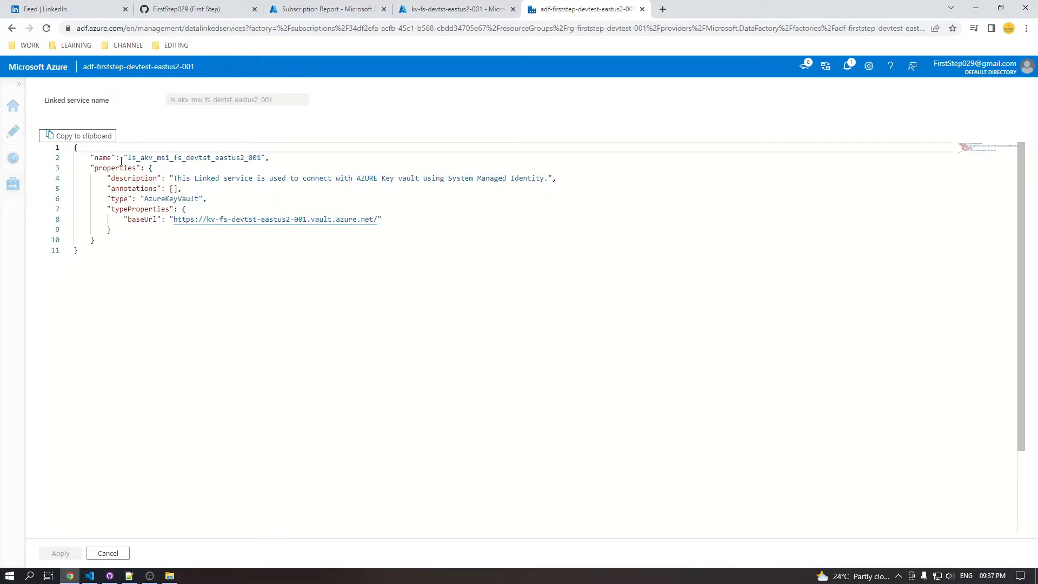
click(108, 553)
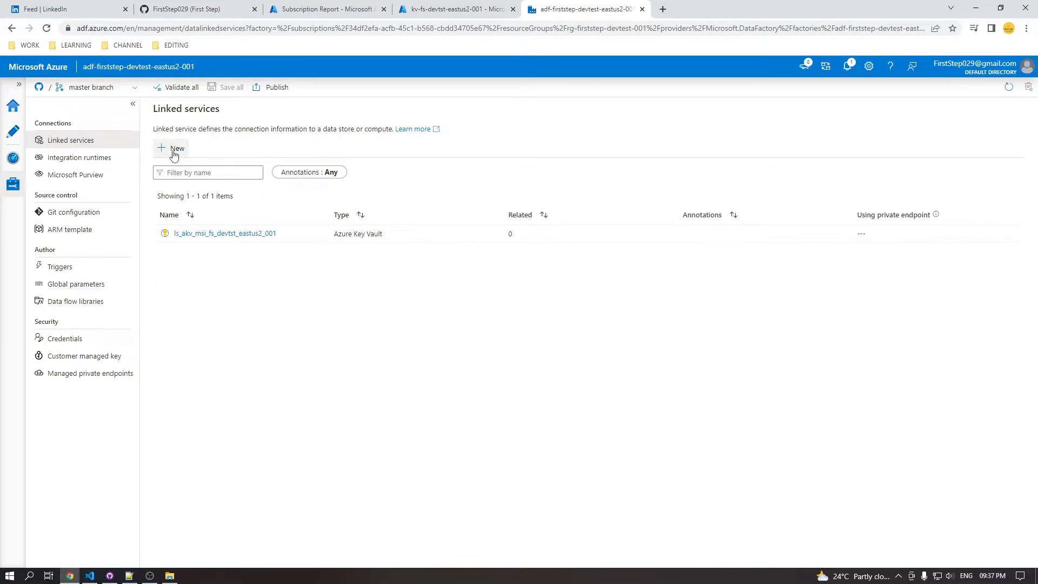
Copy the name of the existing Key Vault linked service from its settings and close them without changes
click(280, 235)
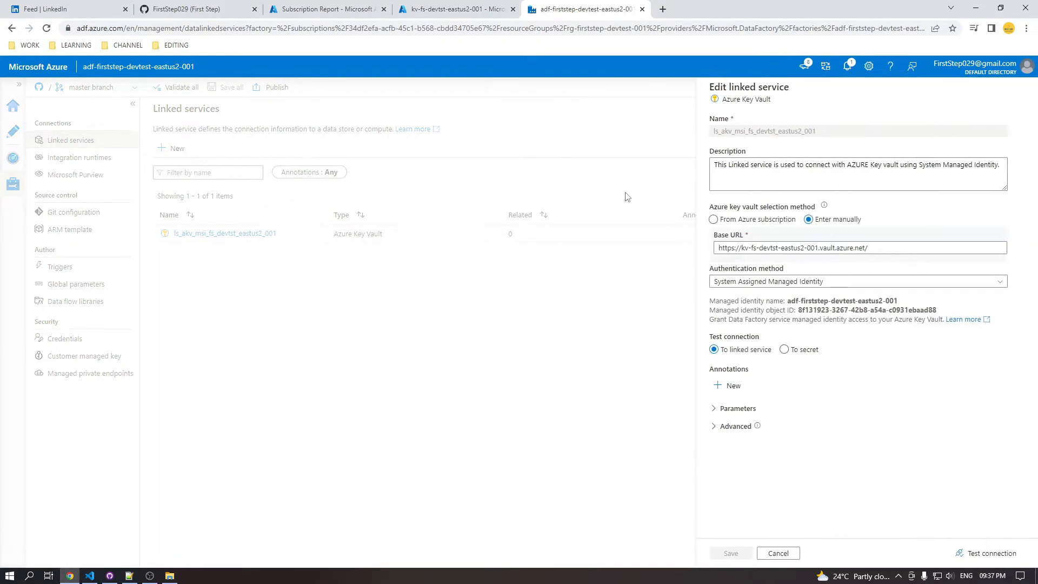
double_click(815, 135)
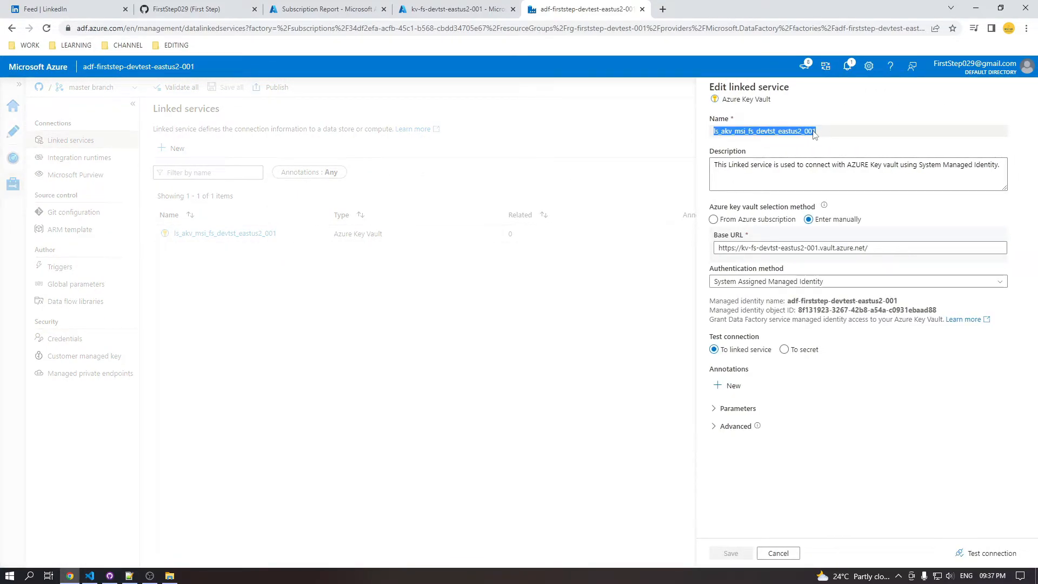
click(779, 553)
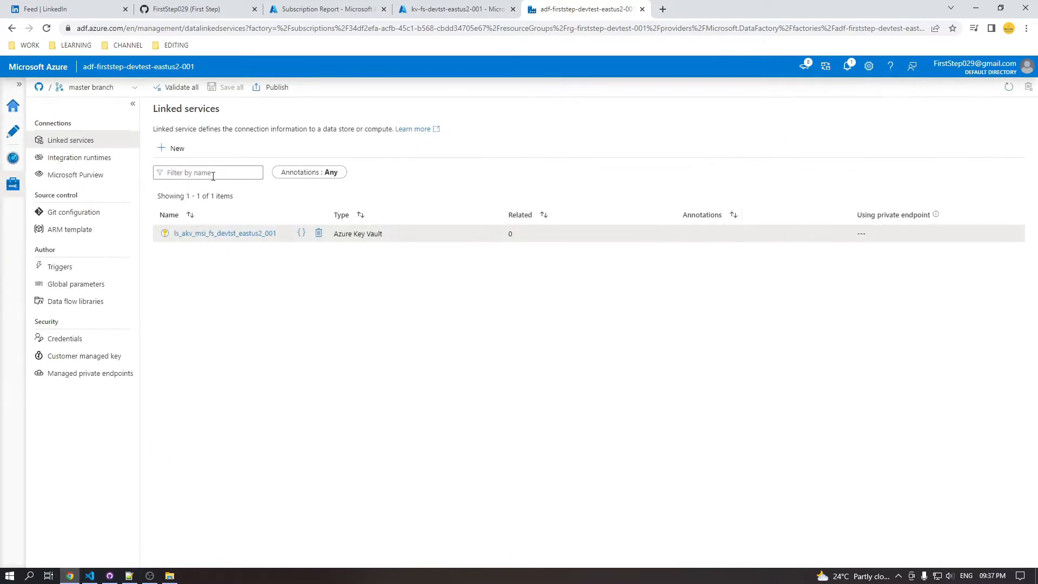
Start another new linked service, search the data stores for "Vault" and continue with Azure Key Vault
click(173, 151)
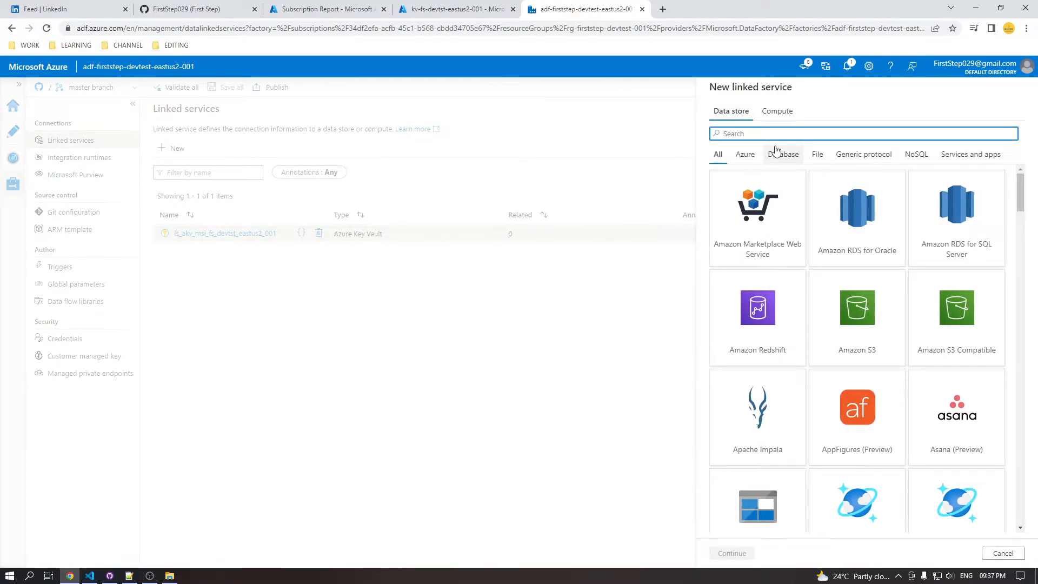
text(Vaau)
text(lt)
key(ctrl+a)
text(Vaul)
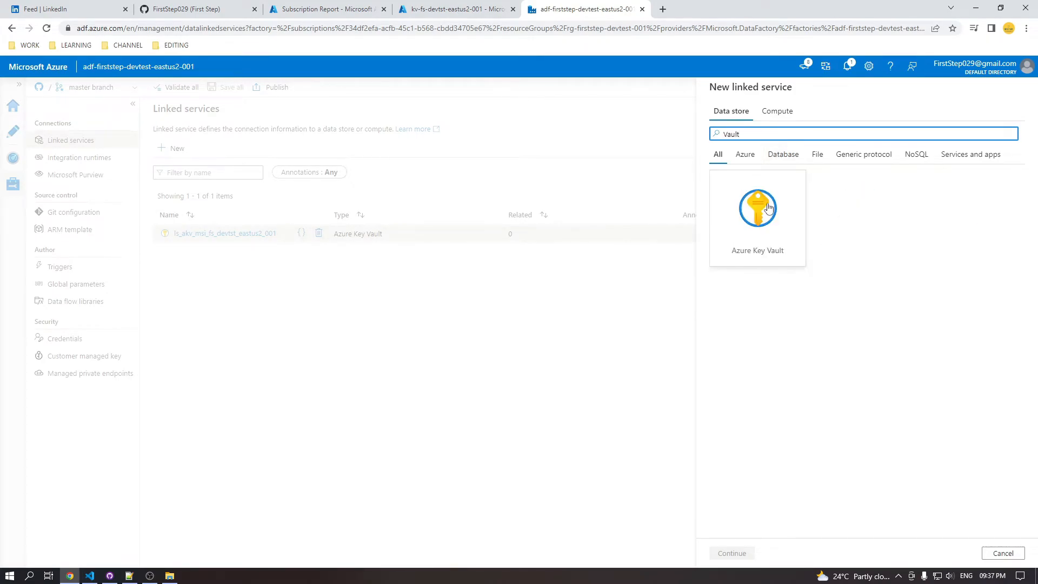
click(770, 233)
click(733, 553)
Name the new linked service ls_akv_mui_fs_devtst_eastus2_001, reusing the copied name with "msi" changed to "mui"
key(ctrl+a)
key(ctrl+v)
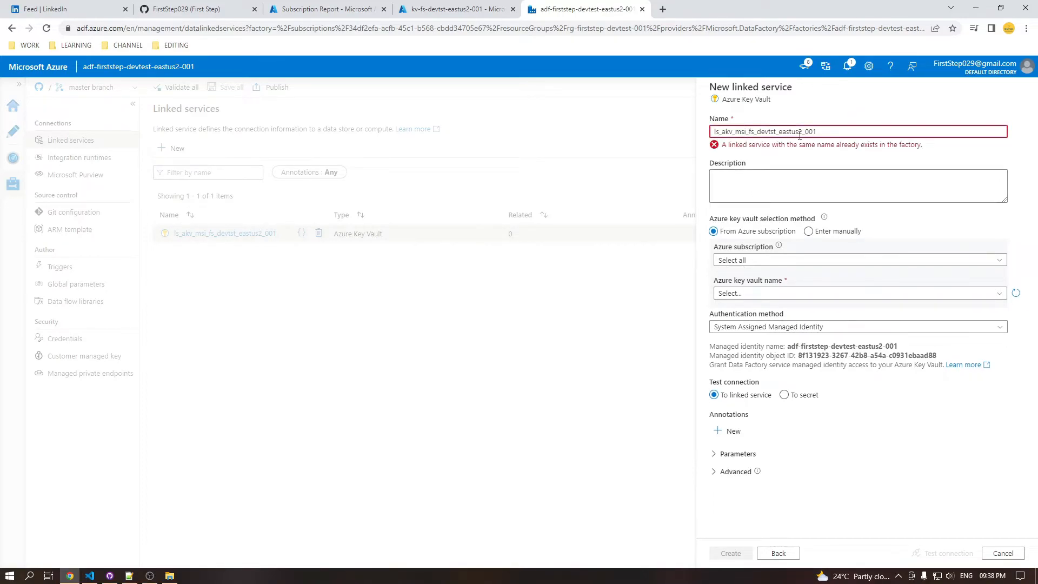
key(BackSpace)
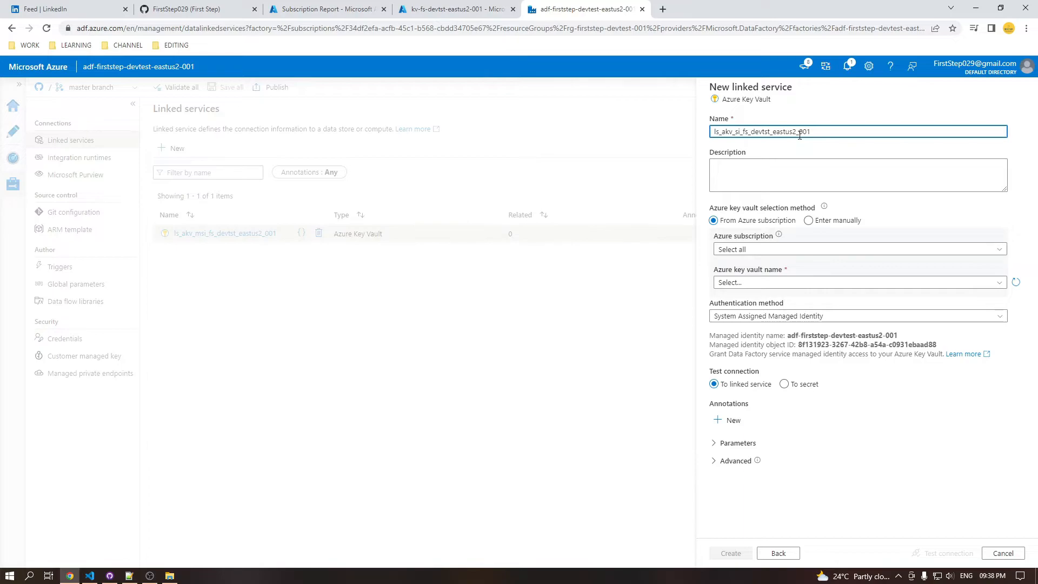
text(m)
key(Right)
key(BackSpace)
text(u)
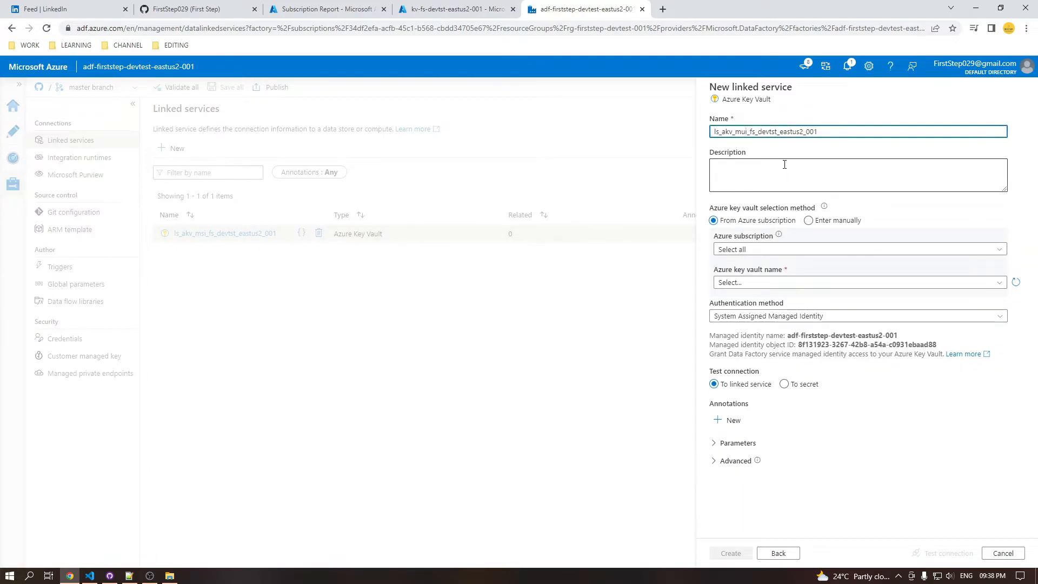
Describe the linked service as allowing you to connect with Azure Key vault using Managed user Identity
click(763, 171)
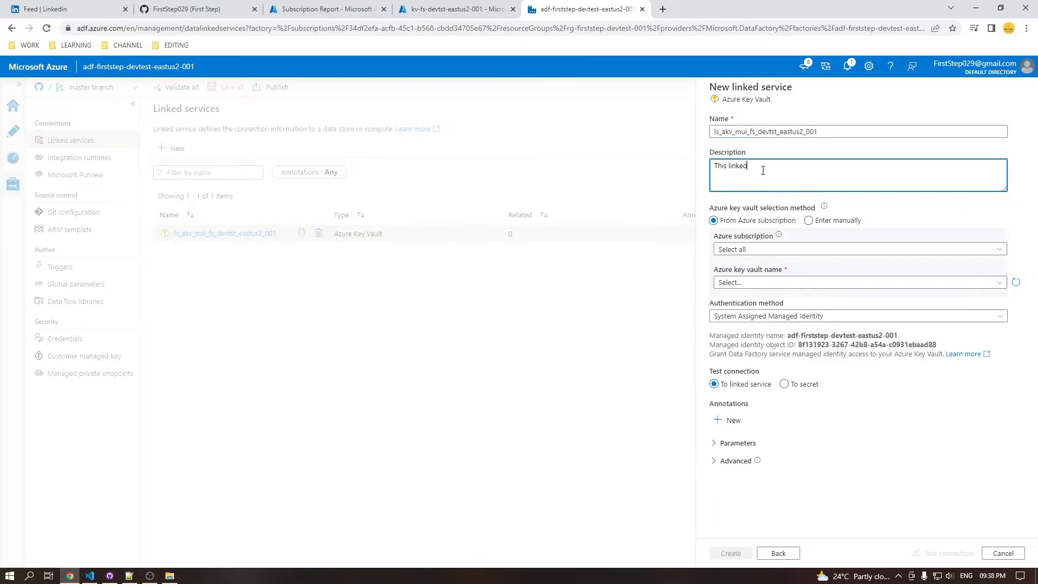
text(This linked SErvice will allow you to connect with Azure Key vualt using MAnaged u)
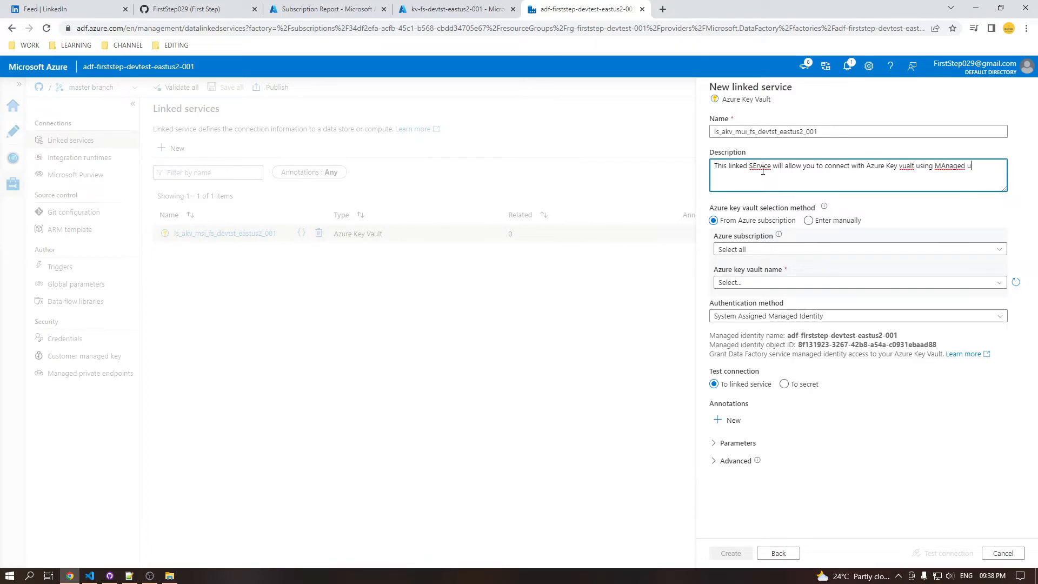
text(ser Identity.)
Correct the misspelled words in the description to "Service", "vault" and "Managed"
right_click(762, 171)
click(779, 179)
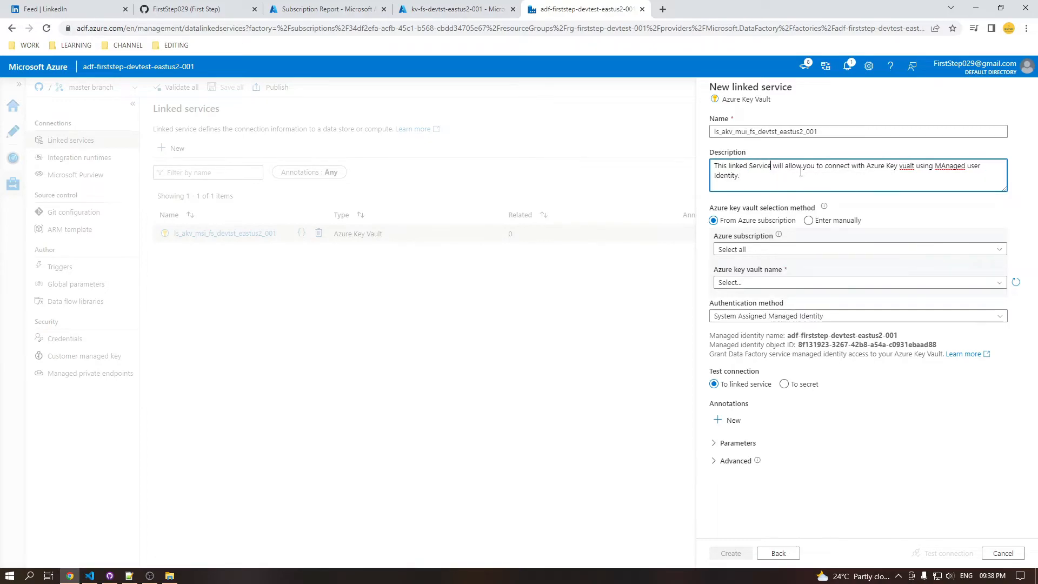
right_click(904, 164)
click(919, 174)
right_click(950, 166)
click(882, 175)
click(809, 221)
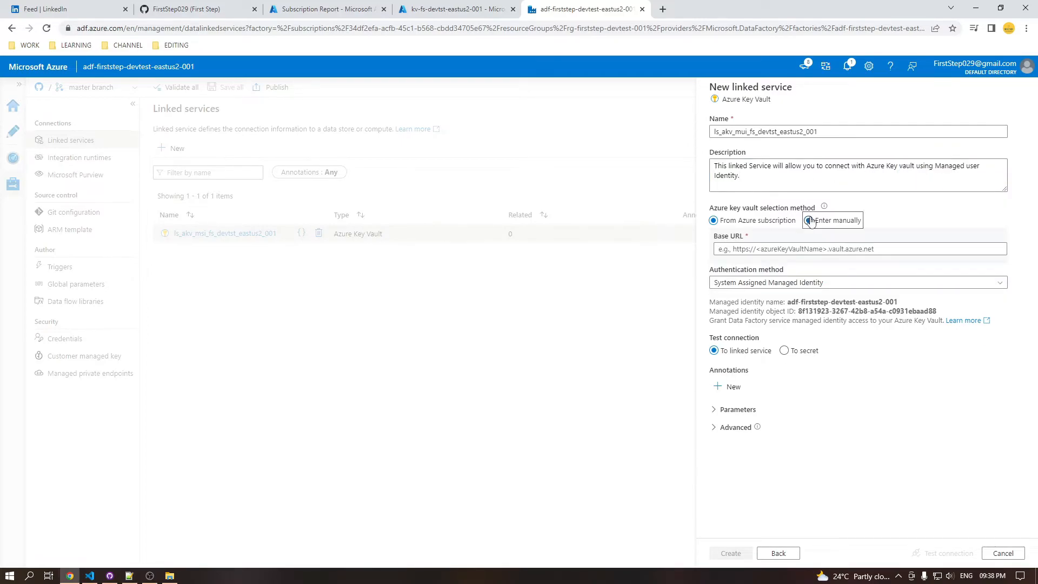
click(796, 248)
click(486, 7)
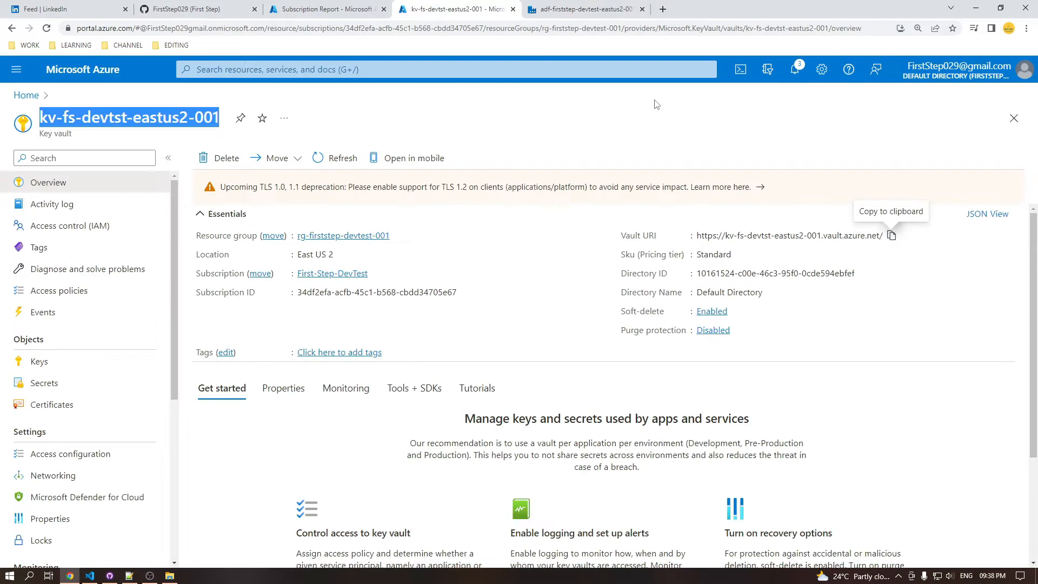
click(891, 236)
click(619, 15)
key(ctrl+v)
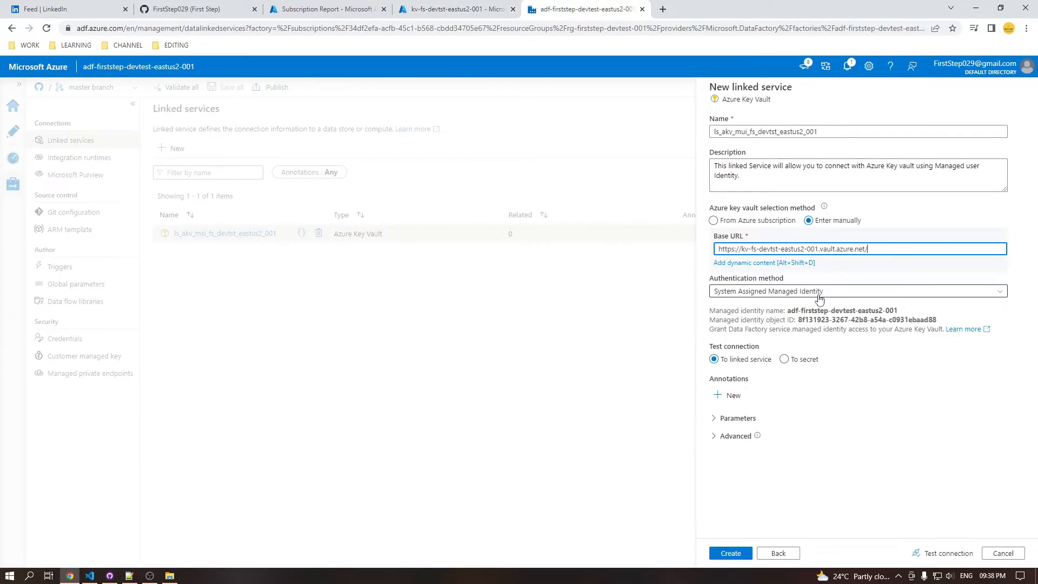
Set authentication to User Assigned Managed Identity, check the credential choices and discard the new linked service
click(819, 295)
click(780, 318)
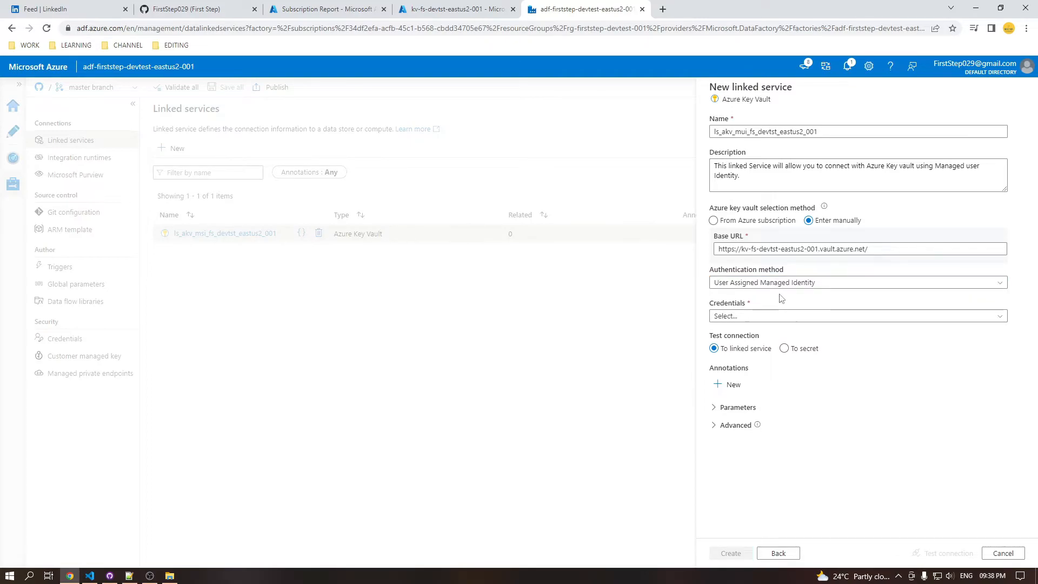
click(777, 318)
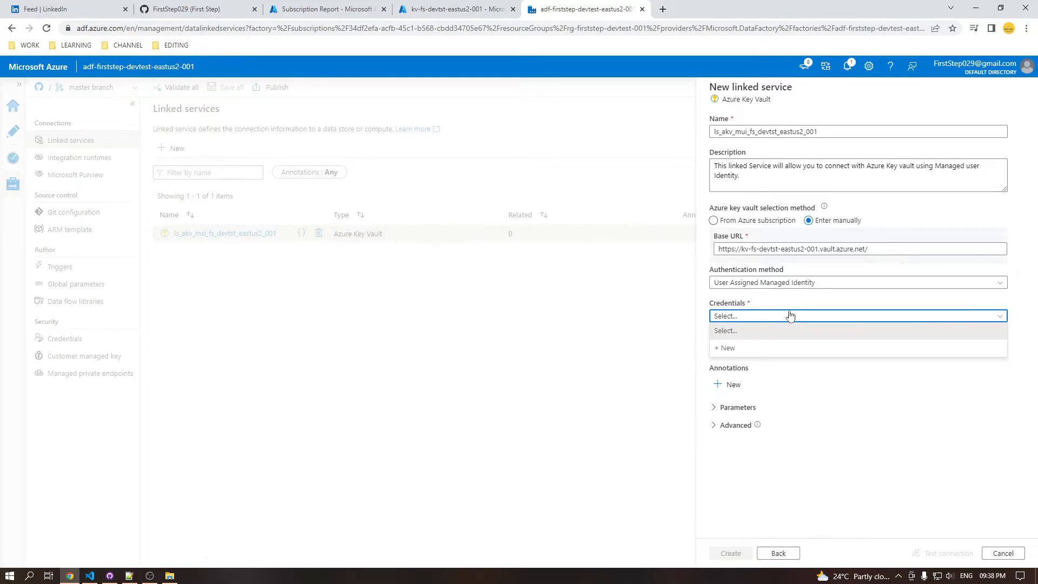
click(1002, 553)
click(479, 344)
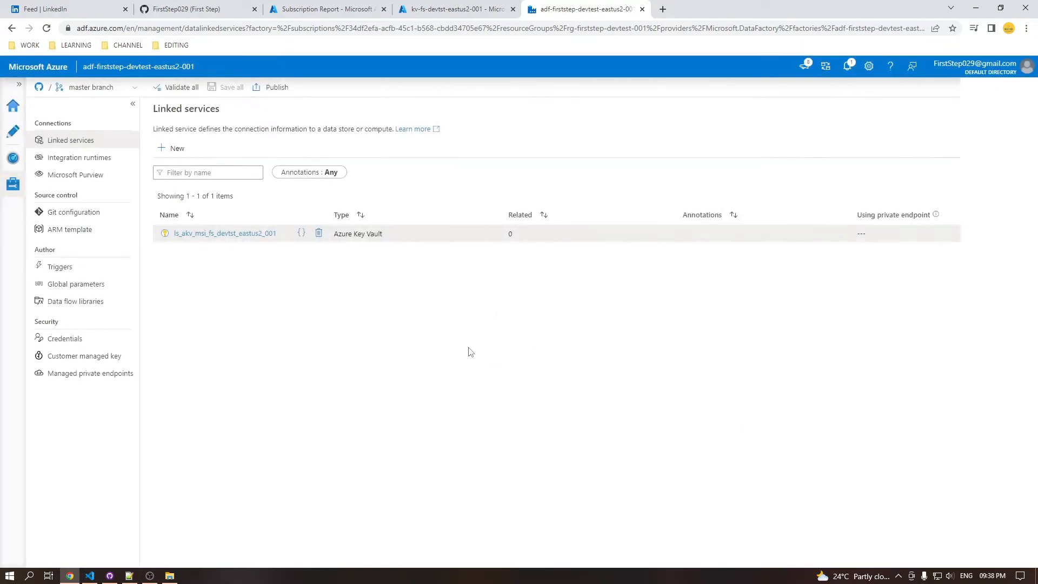
Start a new credential in the data factory's security settings and begin its name with "cred-"
click(113, 339)
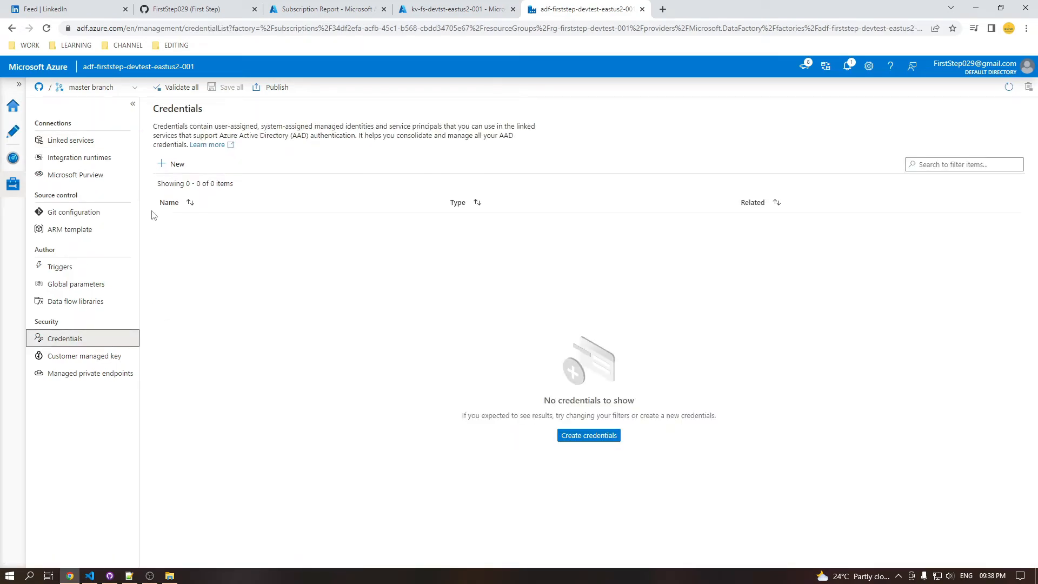
click(174, 164)
double_click(745, 123)
text(cred-)
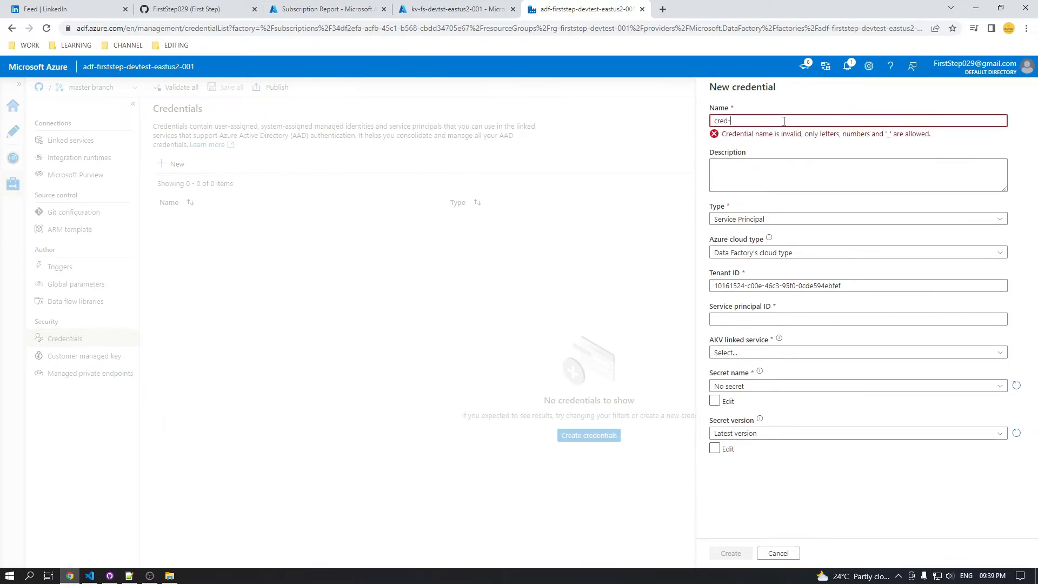
Complete the credential name as cred-mi-firststep-etl-devtest-eastus2-001 using the managed identity's name copied from the Azure portal
click(459, 9)
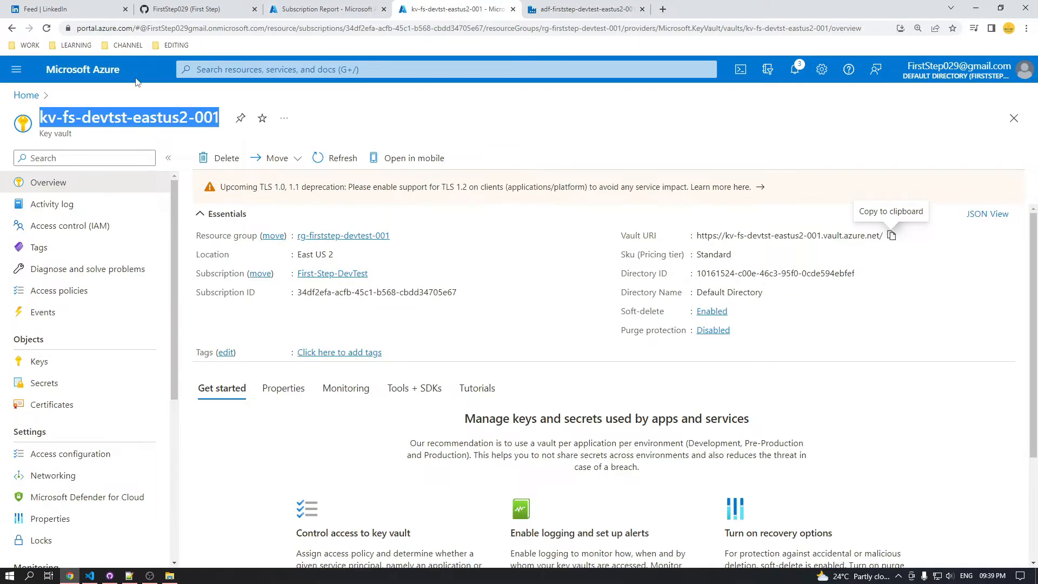
click(26, 95)
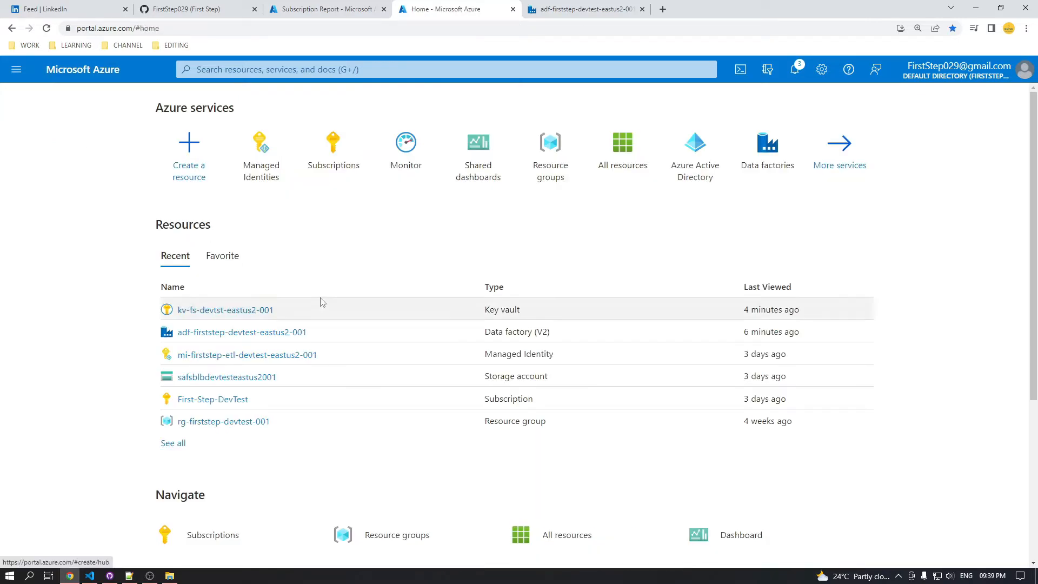
click(271, 357)
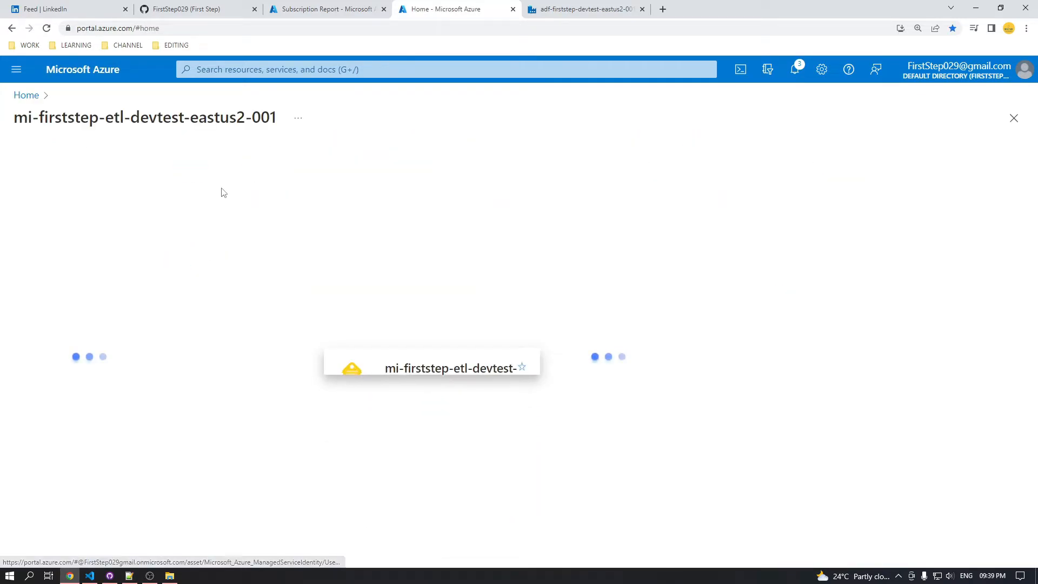
double_click(186, 116)
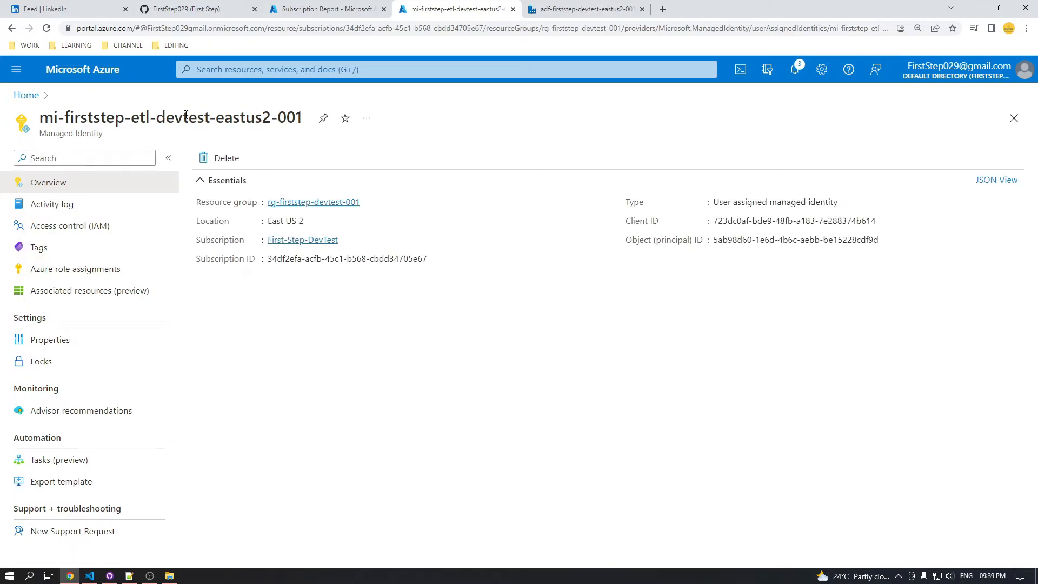
triple_click(186, 116)
click(593, 9)
key(ctrl+v)
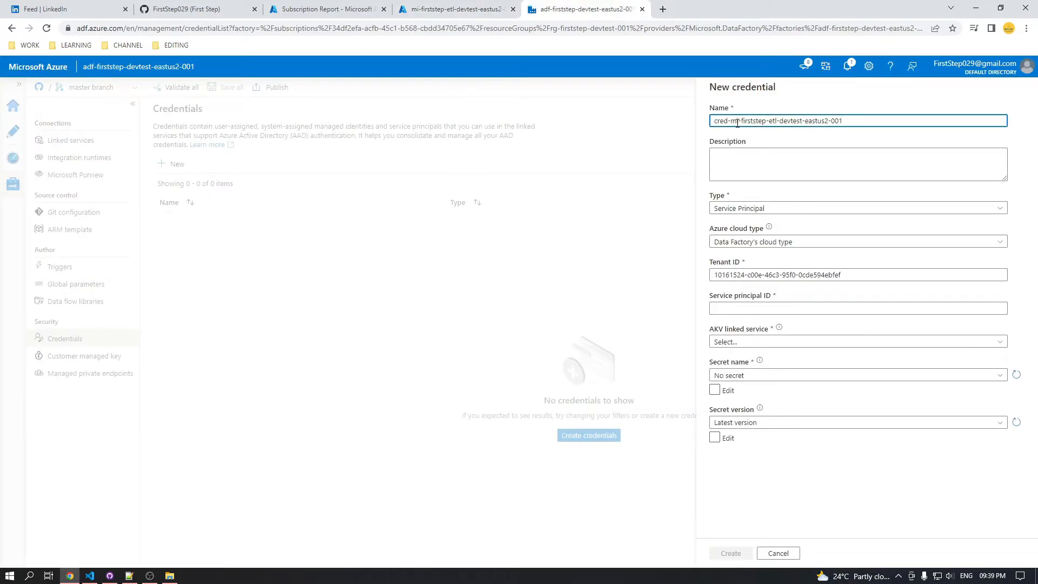
Set the credential type to User Assigned Managed Identity, choose subscription First-Step-DevTest and identity mi-firststep-etl-devtest-eastus2-001, and create the credential
click(756, 209)
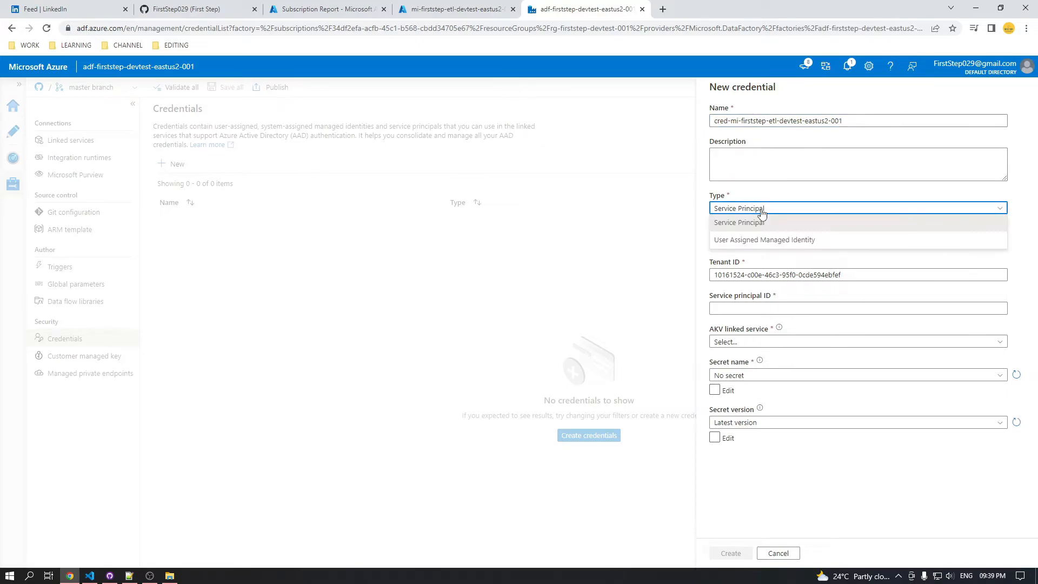
click(759, 241)
click(771, 242)
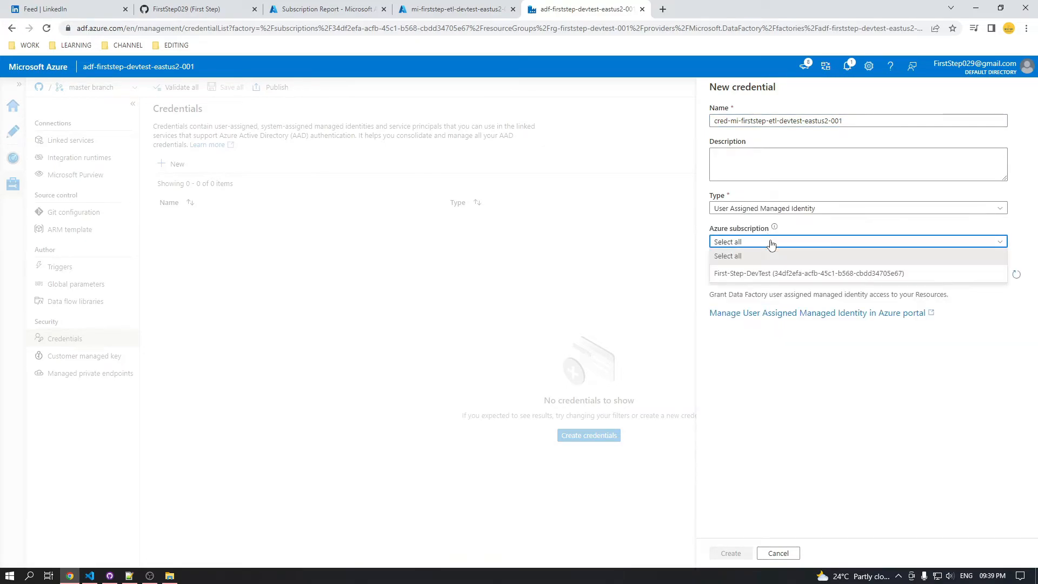
click(772, 274)
click(770, 276)
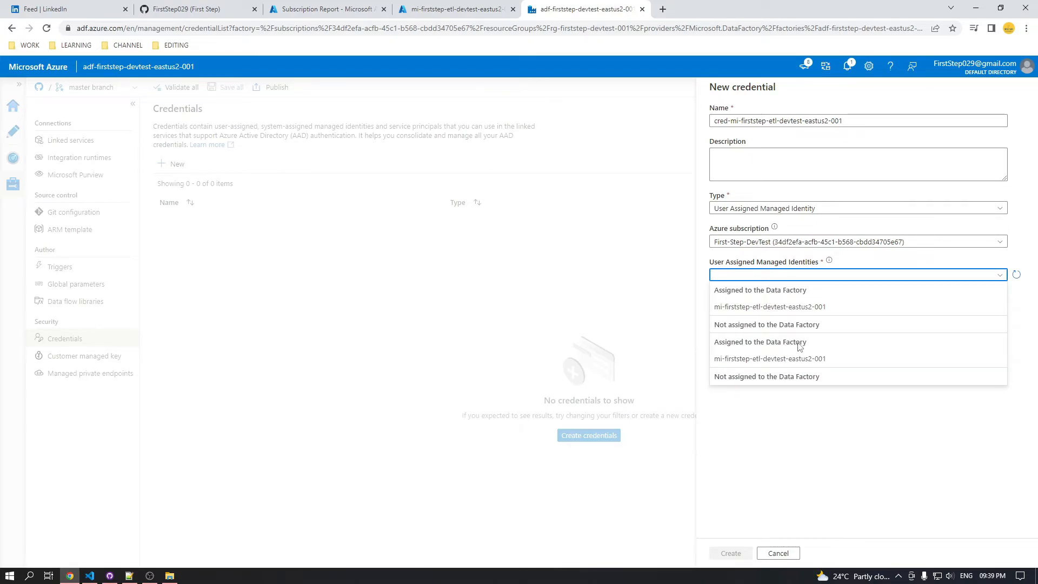
click(767, 308)
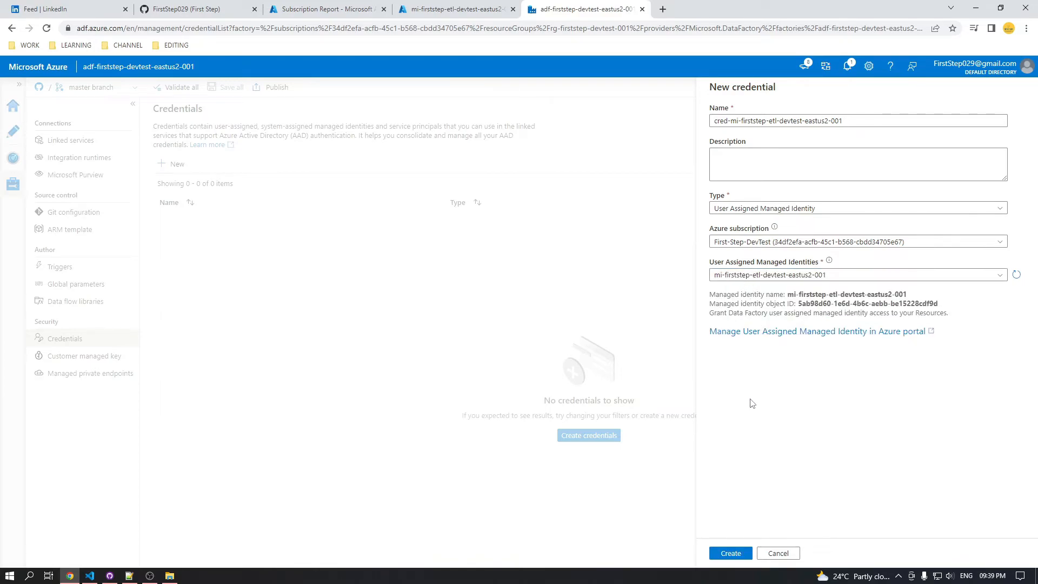
click(732, 552)
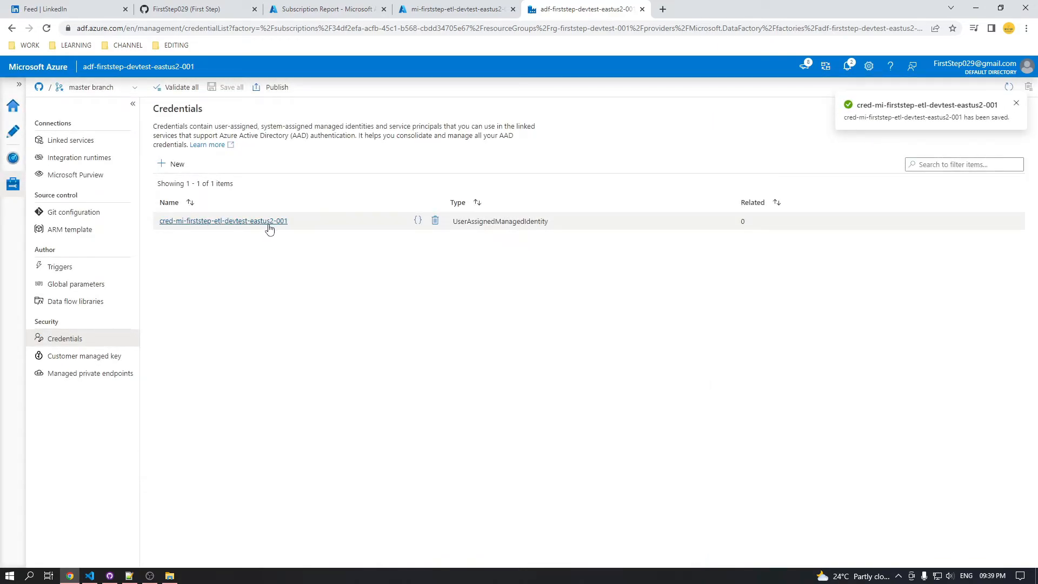
Copy the JSON definition of the existing linked service ls_akv_msi_fs_devtst_eastus2_001 and close its code view without changes
click(73, 141)
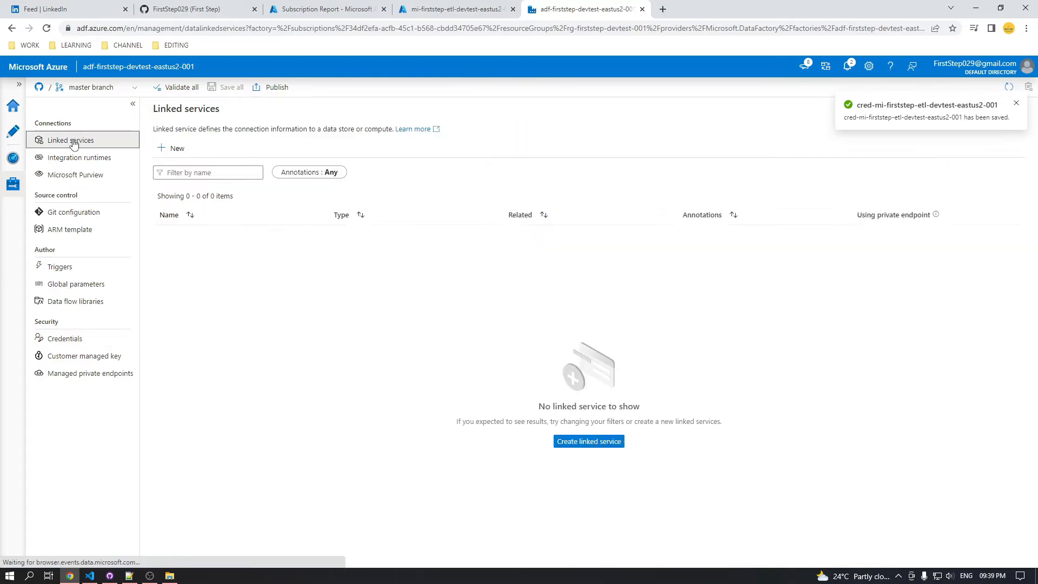
drag(281, 238, 172, 234)
click(299, 234)
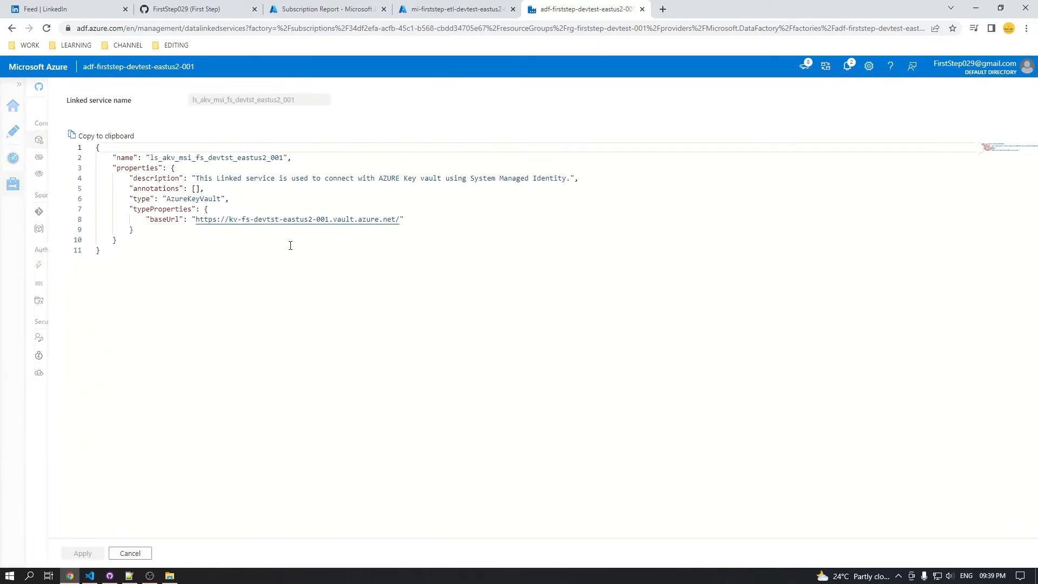
key(ctrl+a)
key(ctrl+c)
click(312, 253)
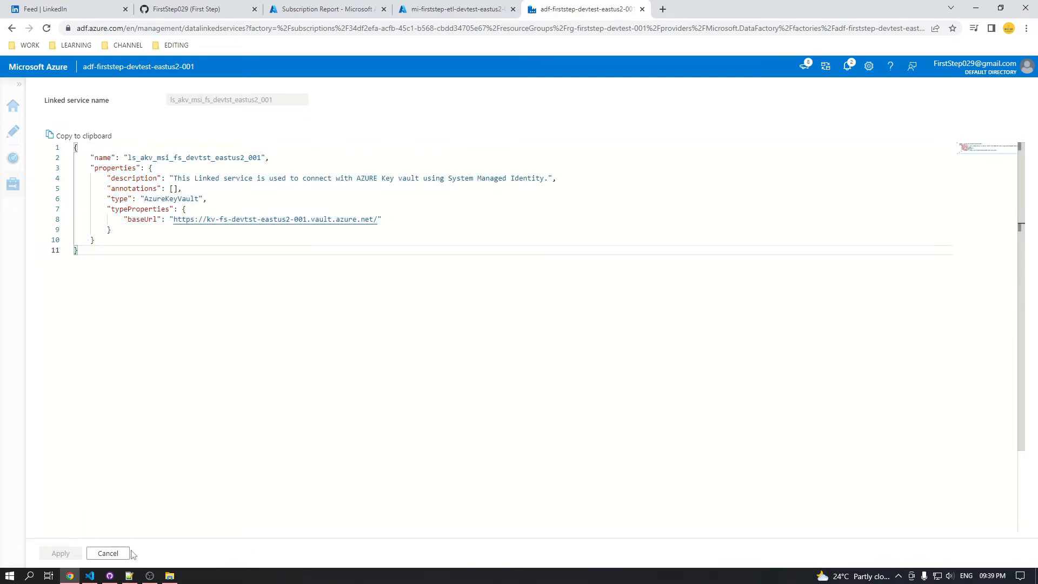
click(108, 553)
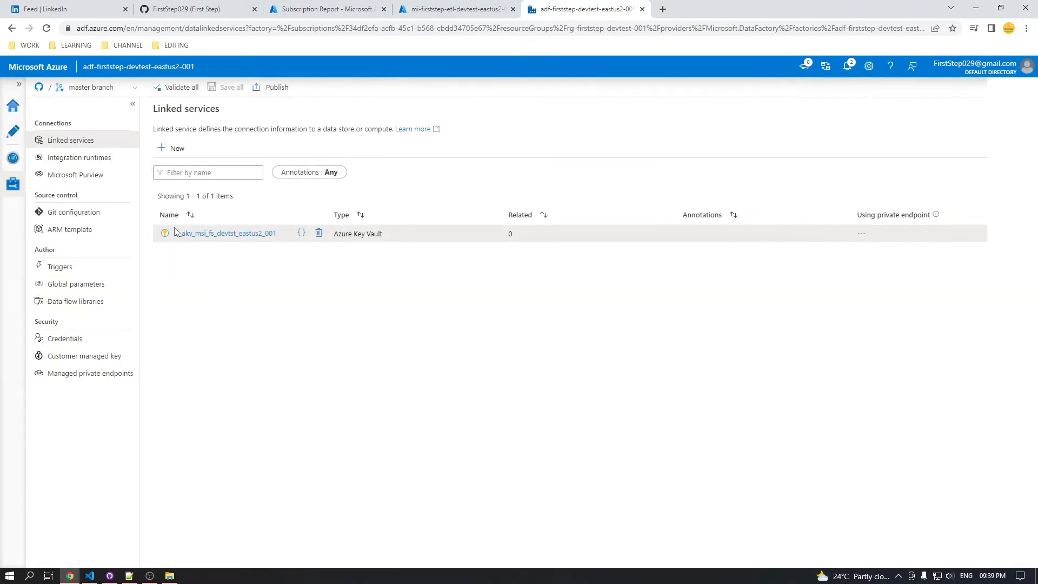
Start a new linked service of the Azure Key Vault type
click(172, 147)
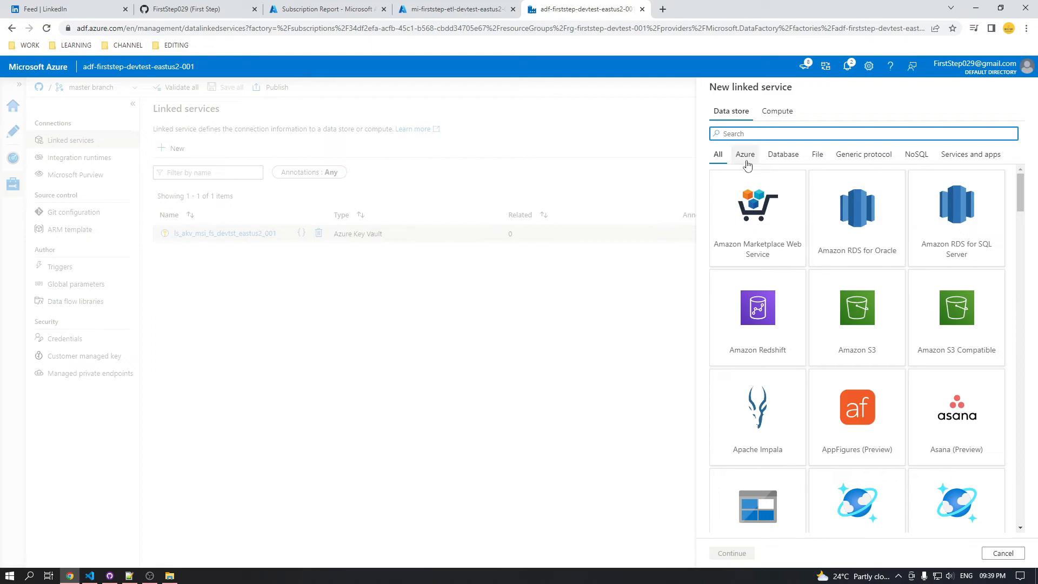
click(745, 155)
click(977, 513)
click(745, 554)
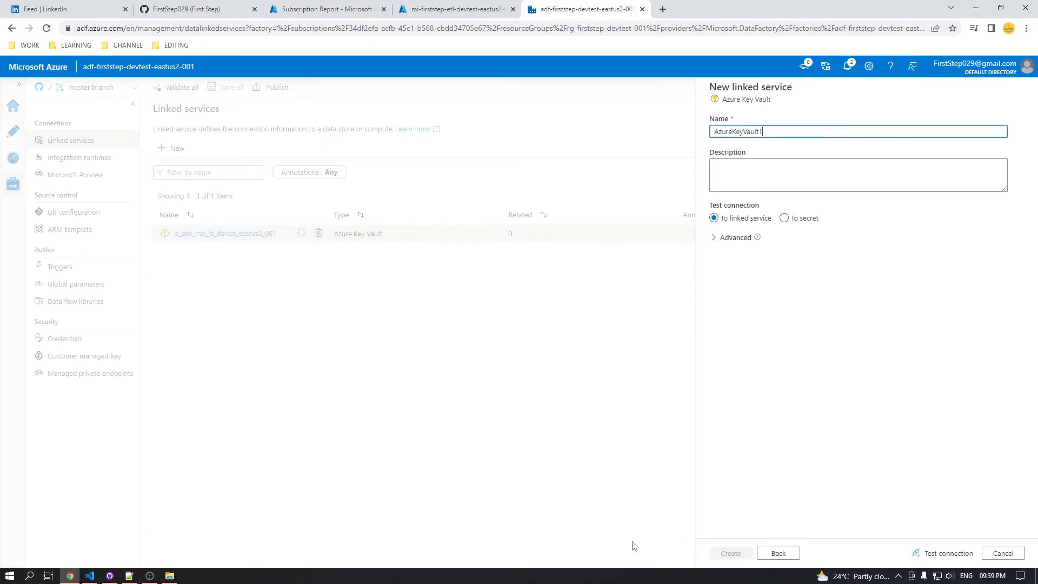
Paste the JSON definition below the existing notes in Notepad++ and copy its name value ls_akv_msi_fs_devtst_eastus2_001
click(130, 577)
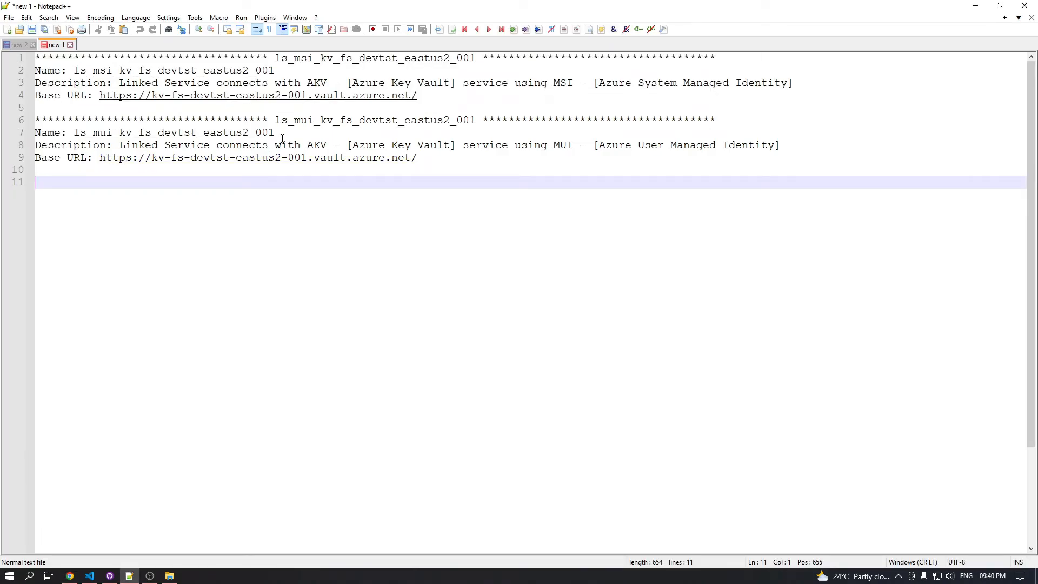
drag(280, 134, 138, 133)
click(168, 178)
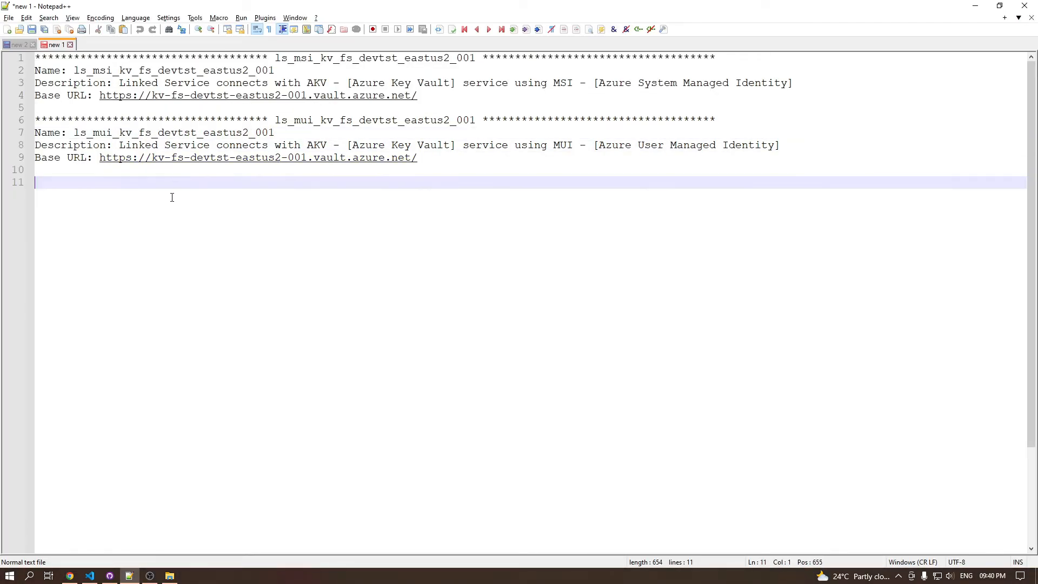
key(ctrl+v)
double_click(222, 195)
key(alt+Tab)
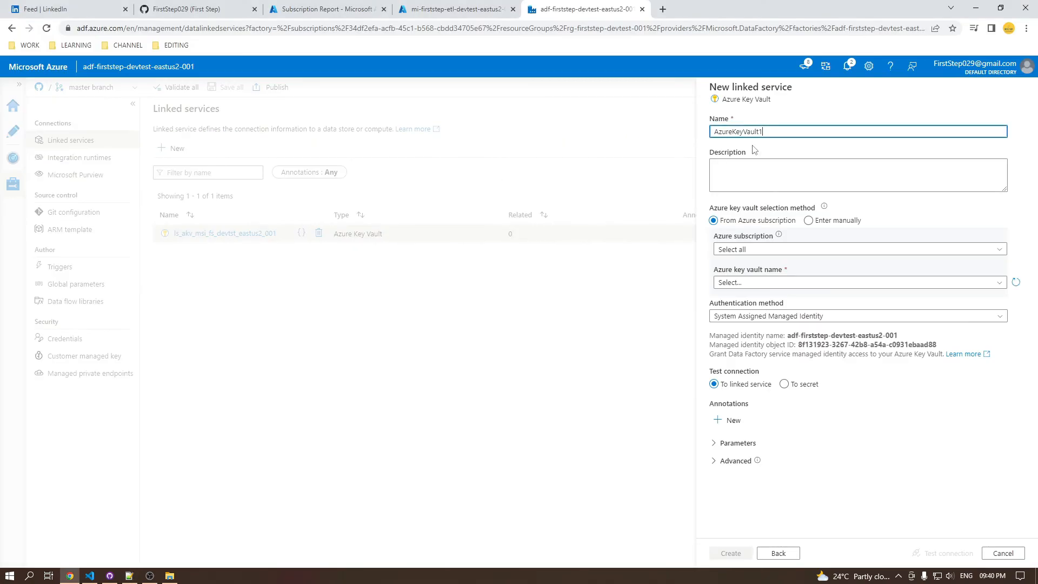
Name the new linked service ls_akv_mui_fs_devtst_eastus2_001 by adapting the copied name
key(ctrl+a)
text(ls_akv_msi_fs_devtst_eastus2_001)
key(BackSpace)
text(u)
Set the description to "This Linked service is used to connect with AZURE Key vault using User Managed Identity.", adapting the text from the notes
key(alt+Tab)
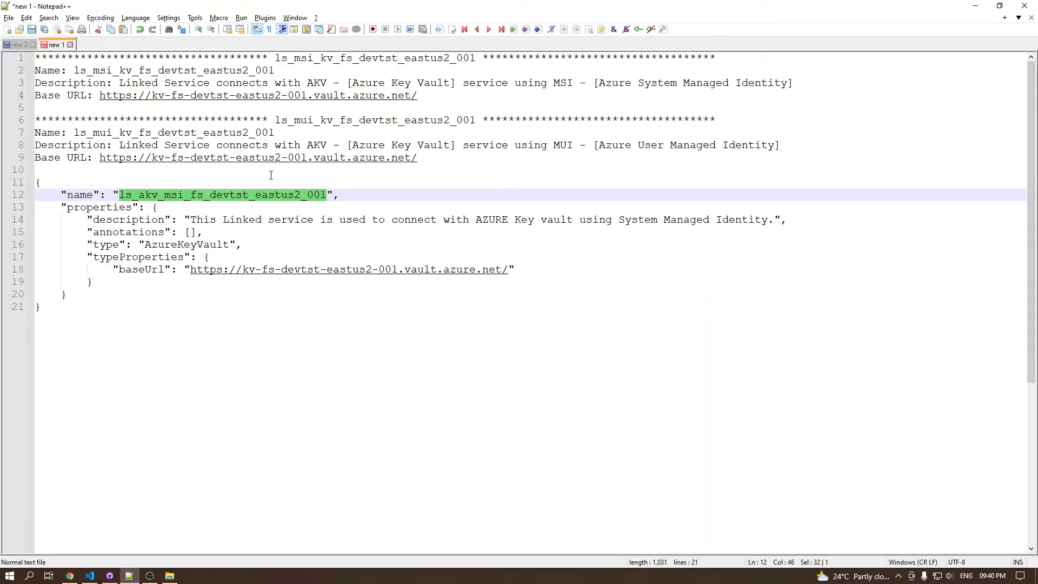
click(192, 220)
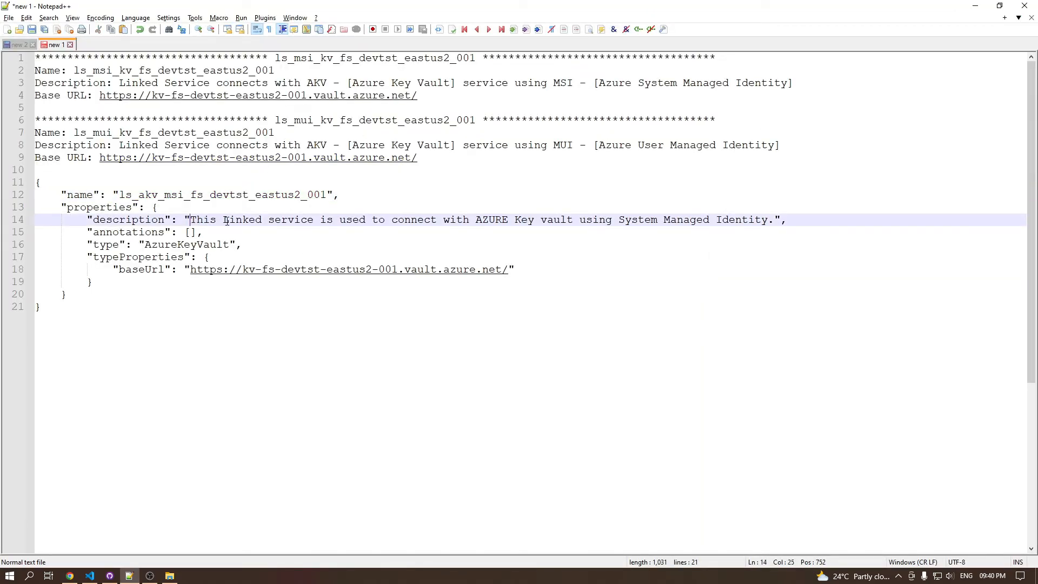
shift+click(781, 218)
key(ctrl+c)
key(alt+Tab)
click(910, 181)
key(ctrl+v)
double_click(928, 167)
text(User)
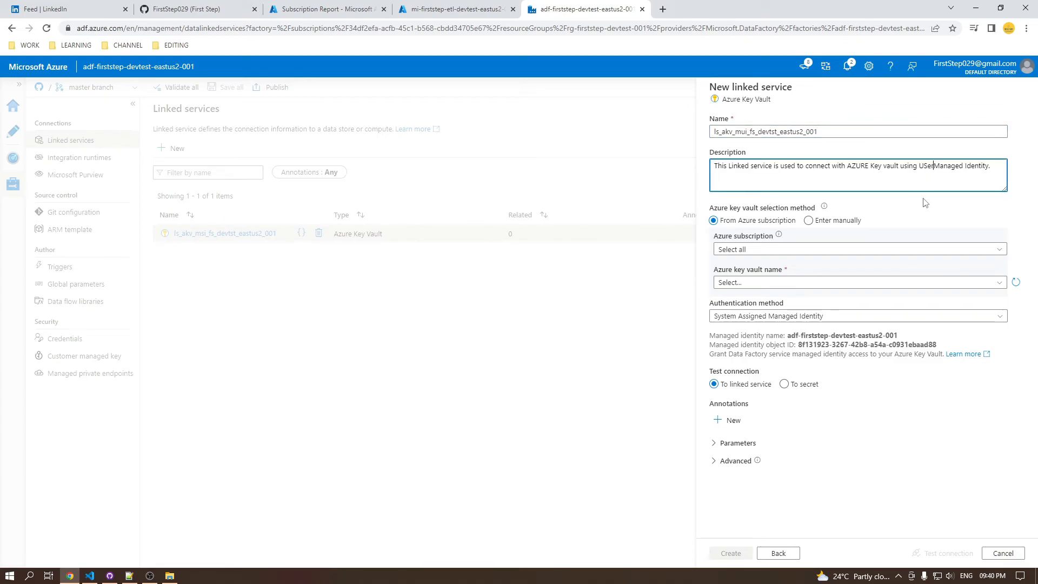
key(ctrl+shift+Left)
text(User)
click(808, 221)
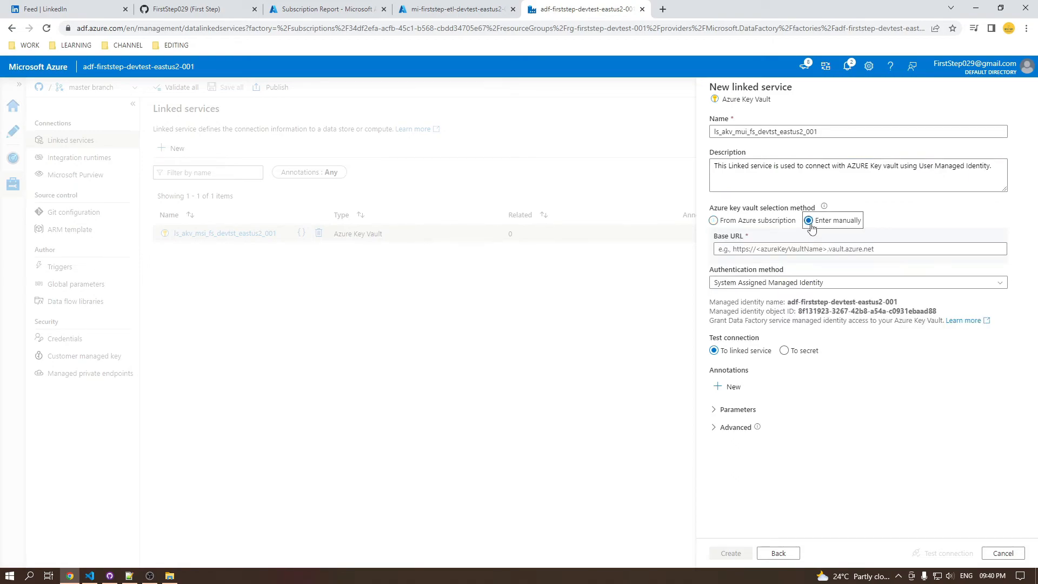
key(alt+Tab)
drag(426, 162, 106, 156)
key(ctrl+c)
key(alt+Tab)
click(809, 249)
key(ctrl+v)
Authenticate with User Assigned Managed Identity using credential cred-mi-firststep-etl-devtest-eastus2-001, test the connection and create the linked service
click(811, 291)
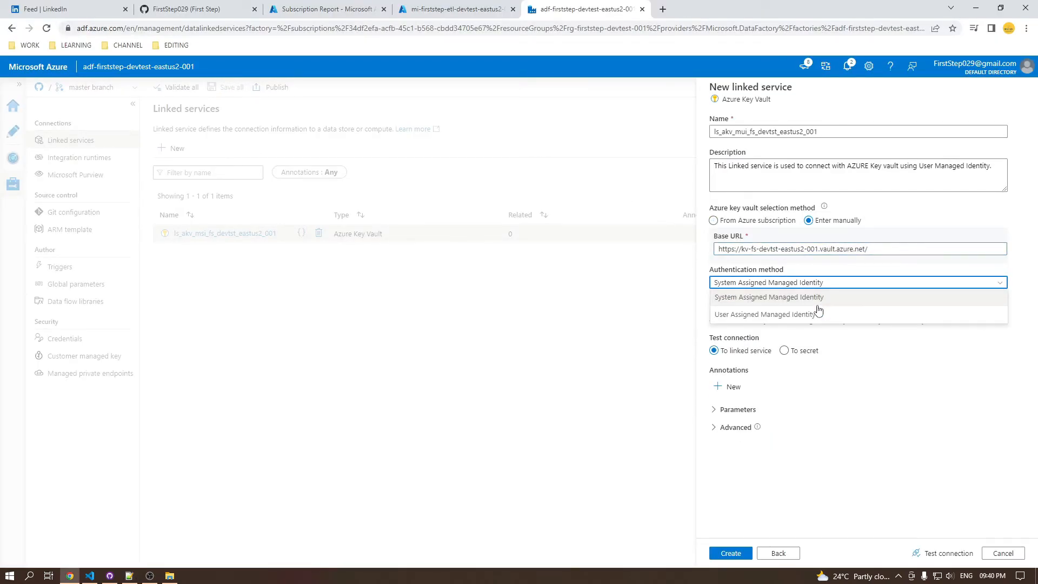
click(802, 311)
click(803, 316)
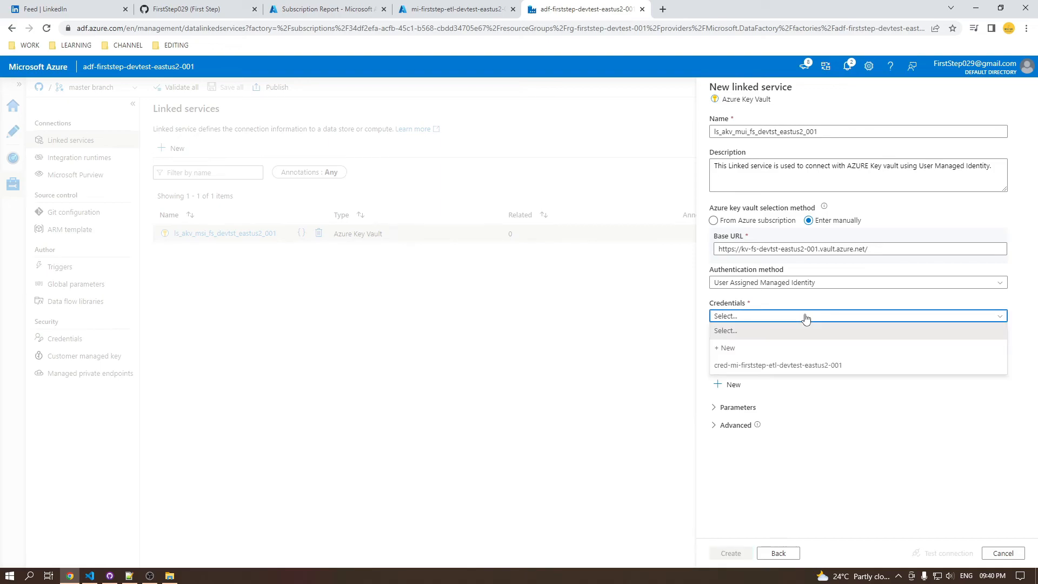
click(766, 366)
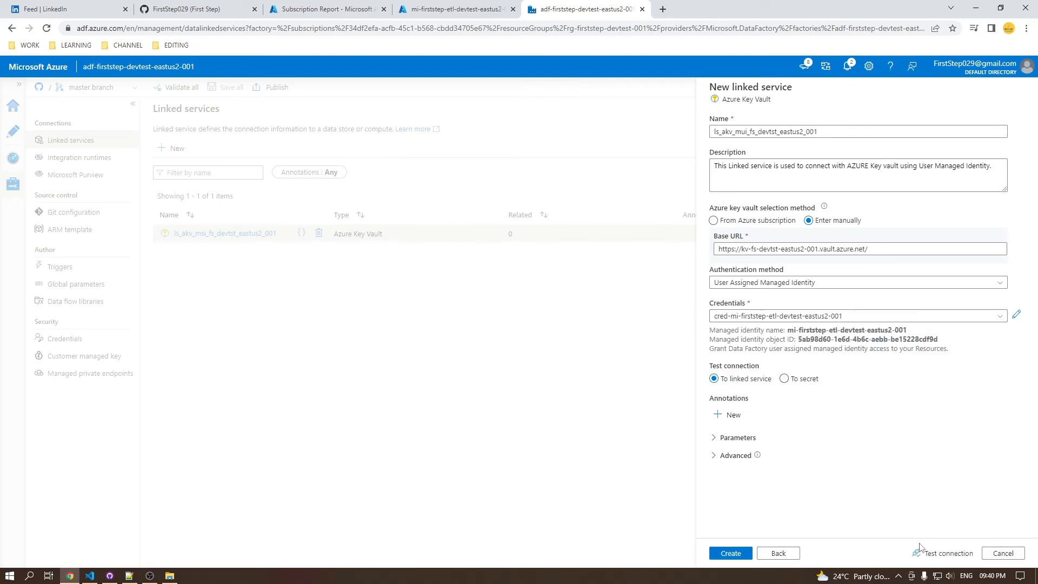
click(943, 552)
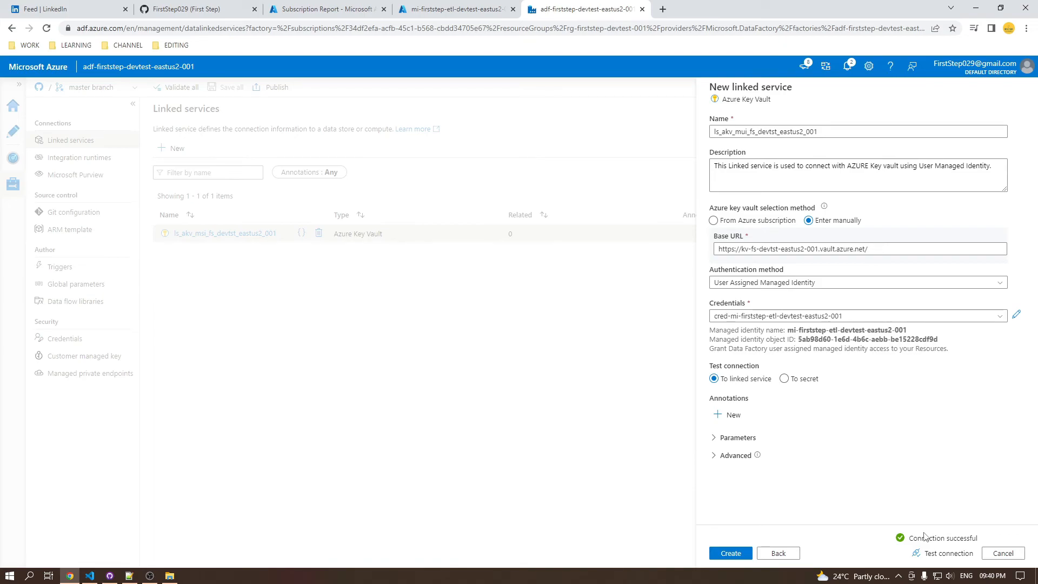
click(741, 552)
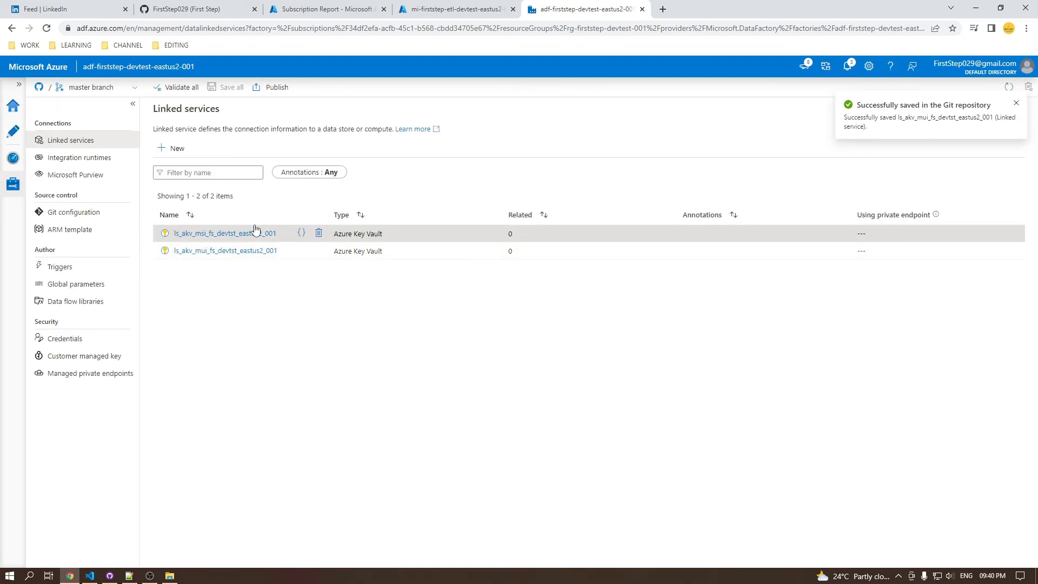
Check the azure-data-factory repository on GitHub for the credential and linked service commits and return to the data factory
click(203, 9)
click(389, 175)
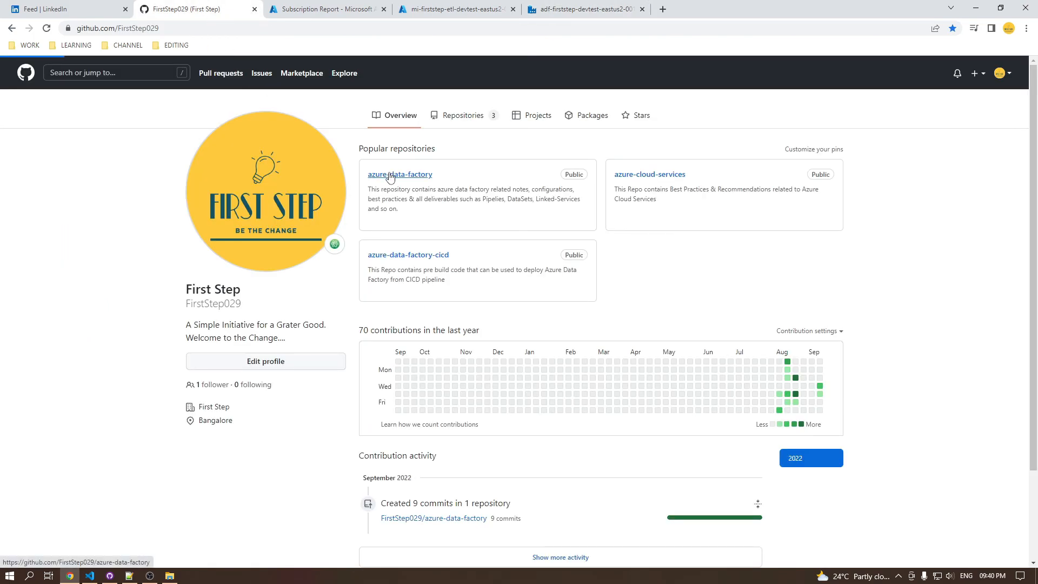
click(562, 9)
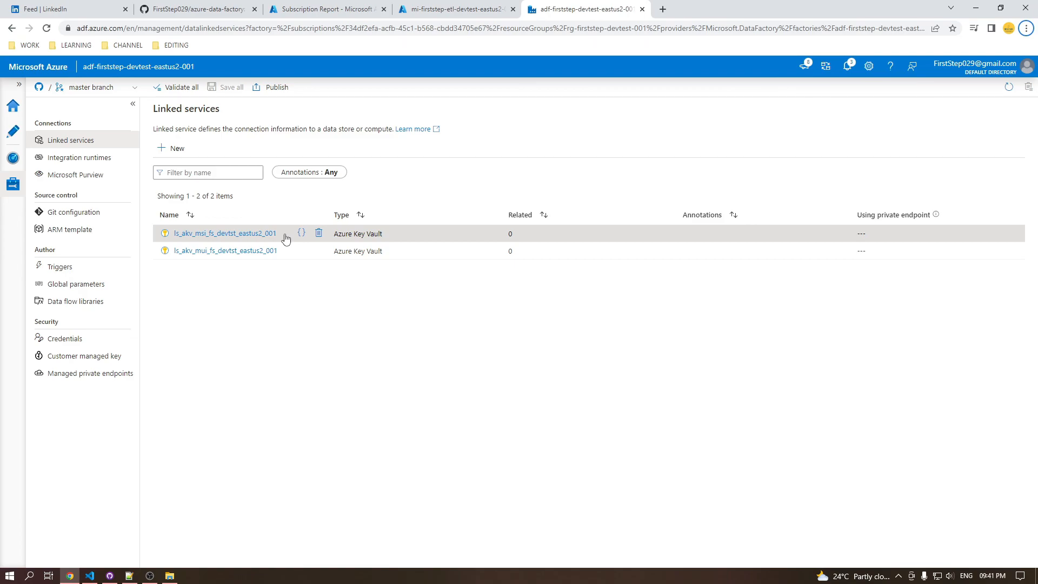
key(alt+Tab)
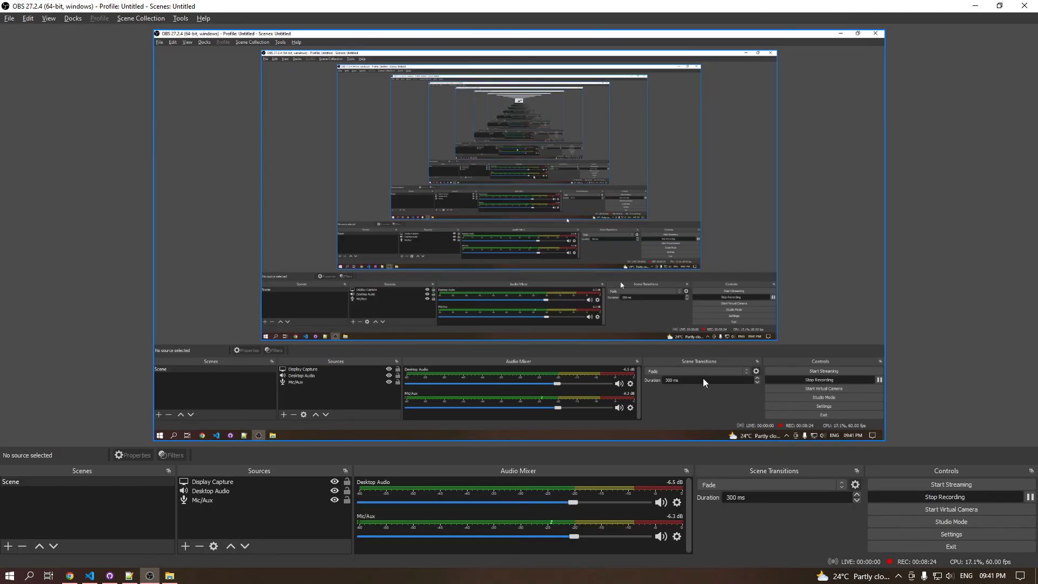